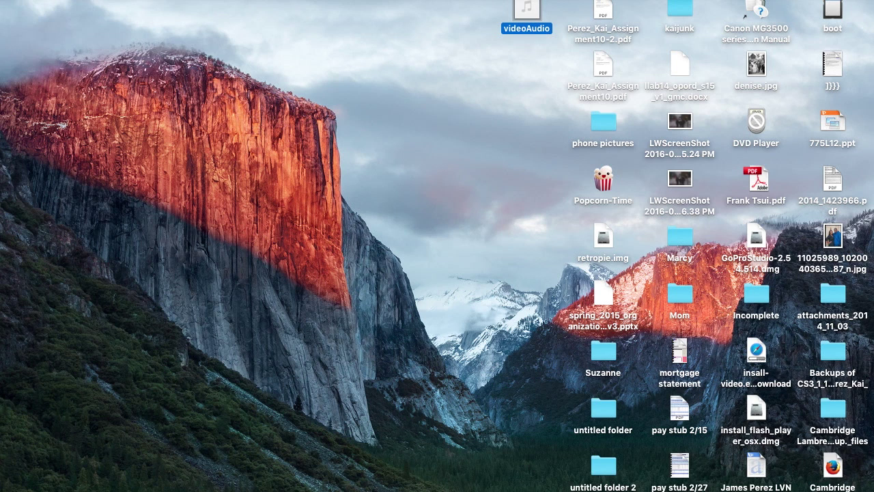
Launch Disk Utility and move its window fully into view on the desktop.
click(14, 0)
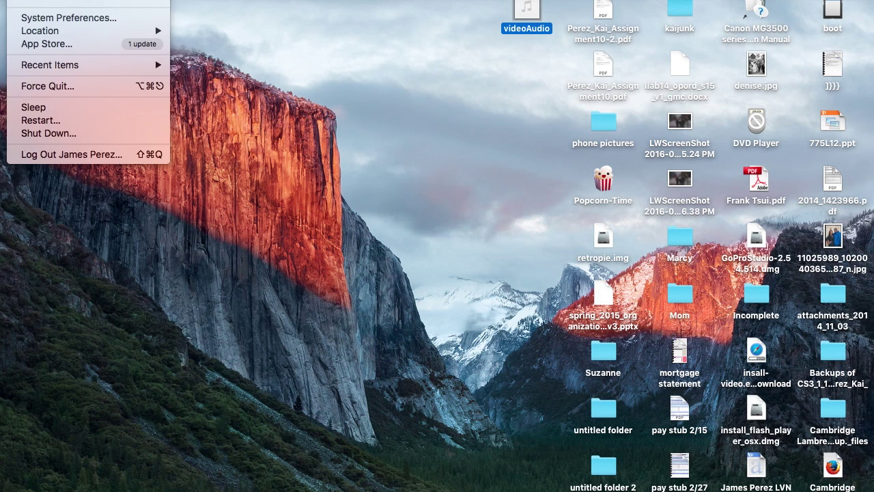
click(370, 7)
key(super+space)
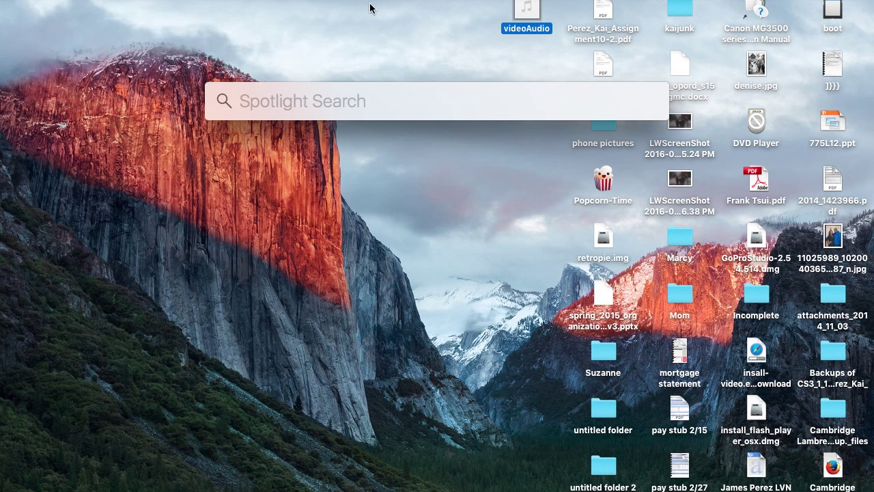
text(disk)
key(Return)
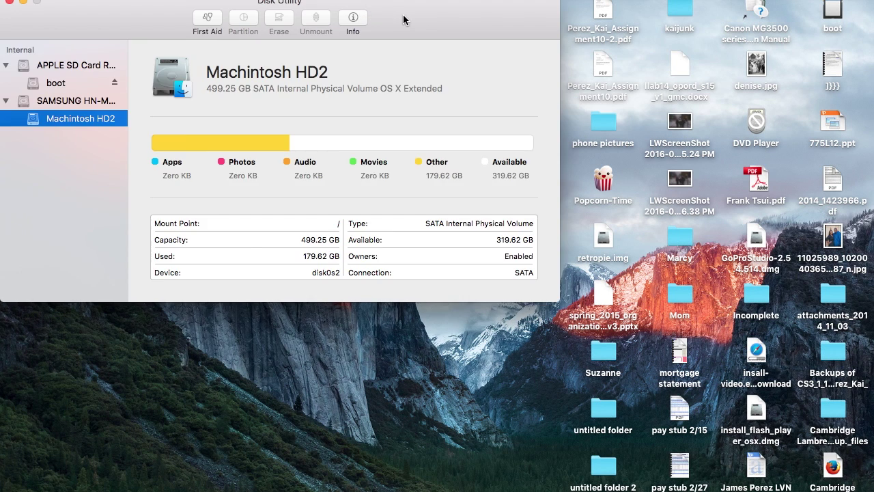
drag(405, 19, 524, 47)
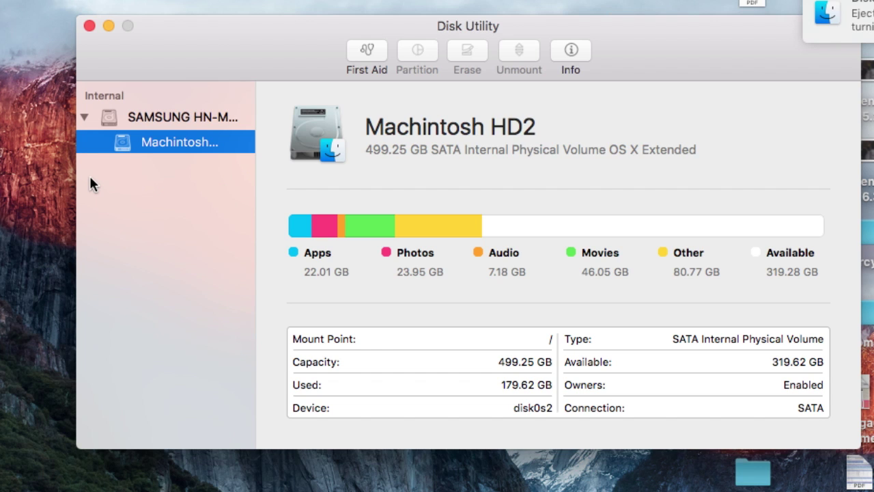
Erase the APPLE SD Card Reader Media disk as MS-DOS (FAT) with the name KaiPi, and close Disk Utility.
click(181, 120)
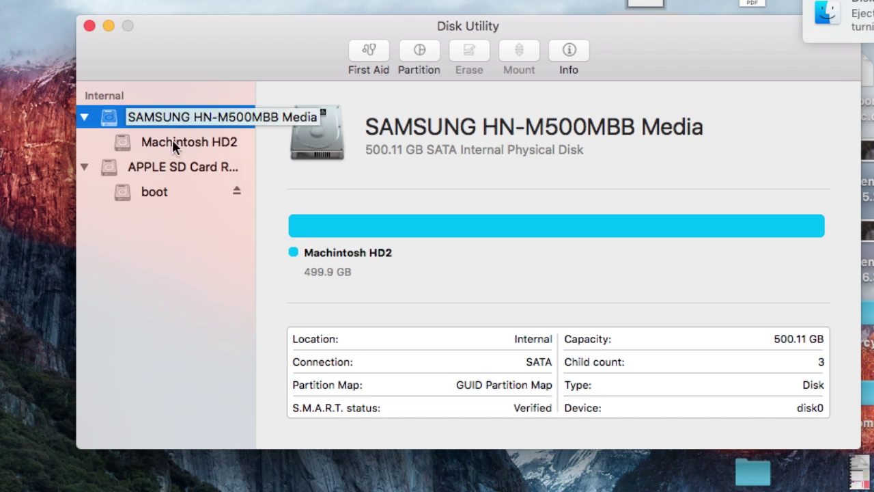
click(168, 159)
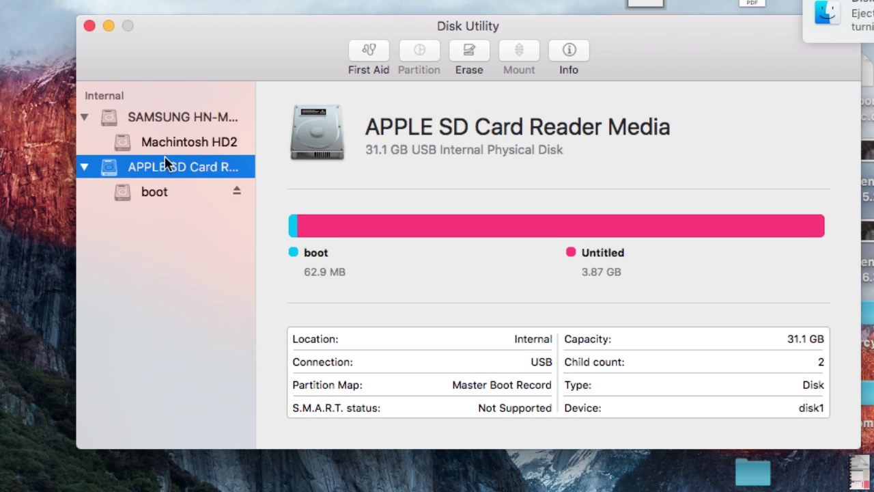
click(461, 50)
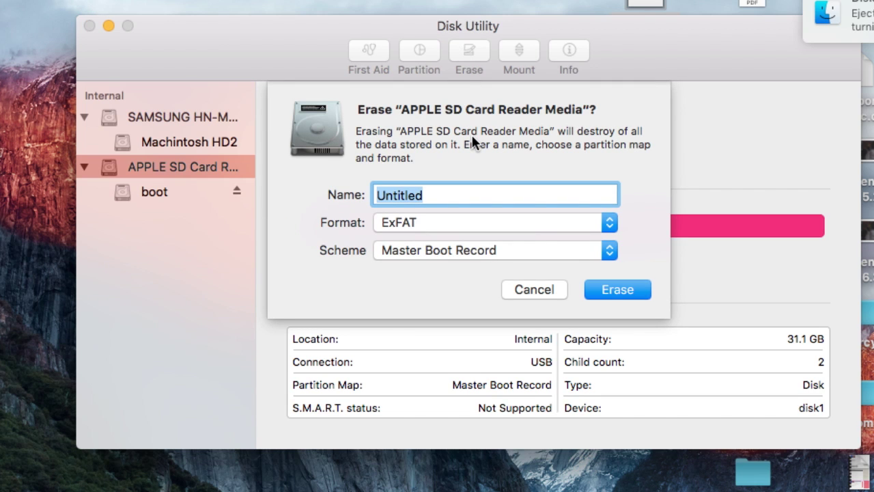
text(KaiPi)
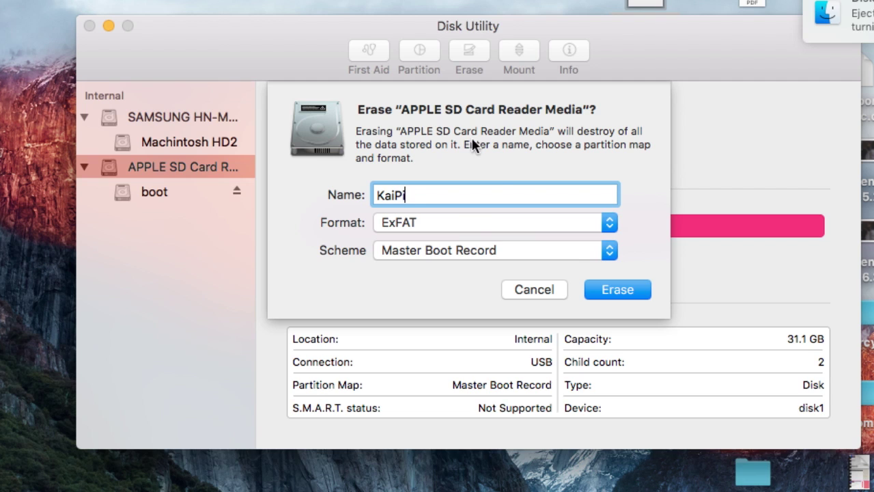
click(464, 217)
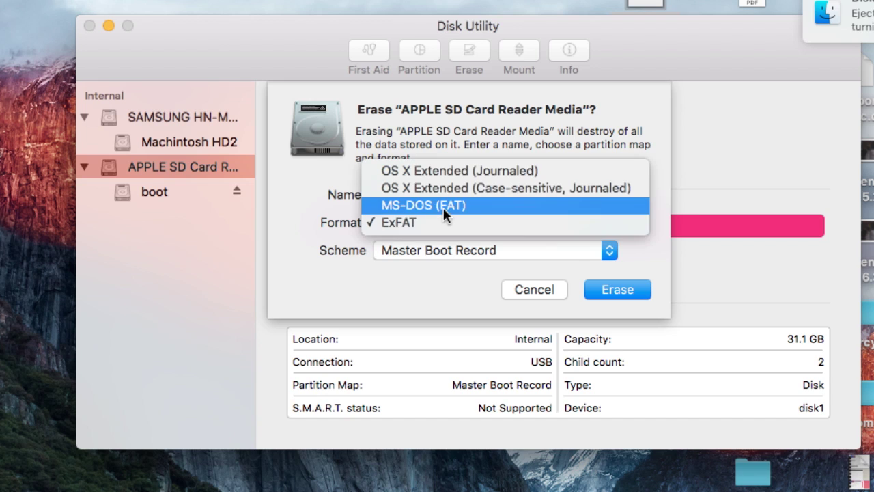
click(443, 205)
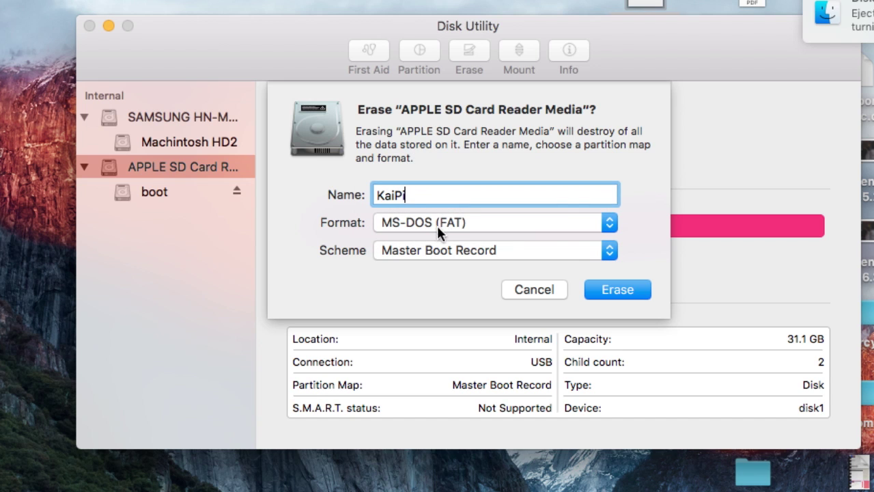
click(606, 289)
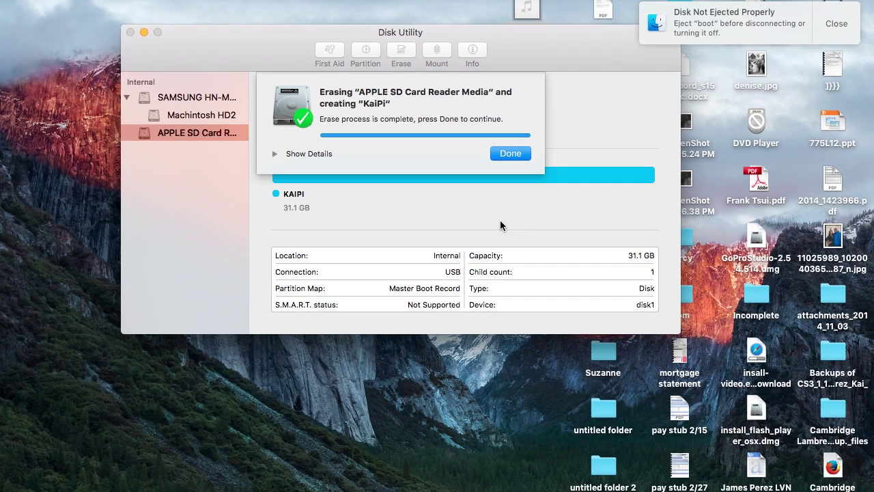
click(510, 153)
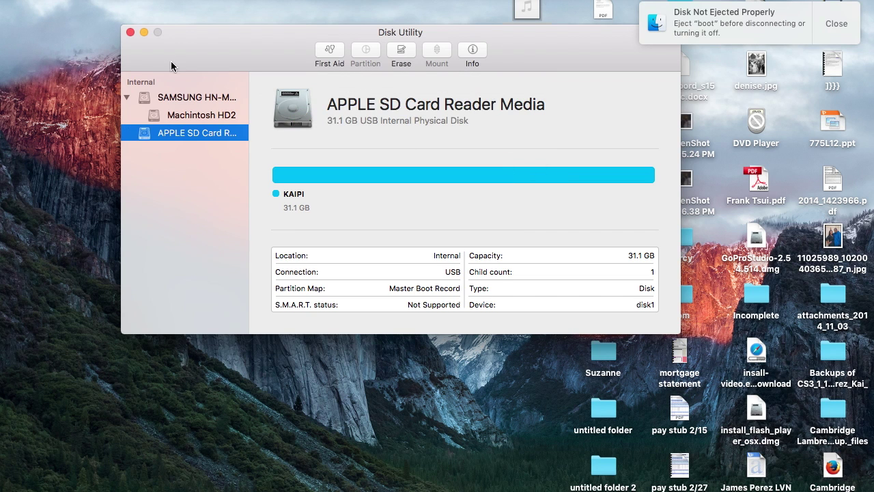
click(127, 32)
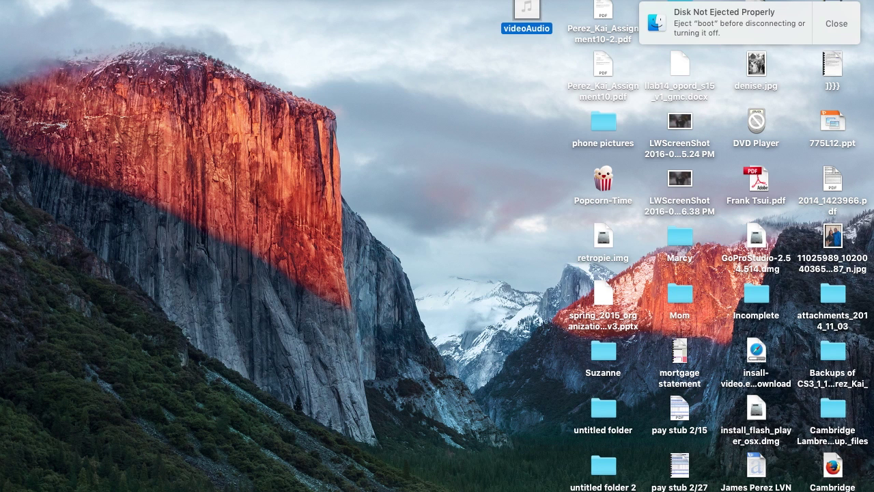
Switch to Chrome and open the Raspberry Pi downloads page at raspberrypi.org/downloads.
click(505, 482)
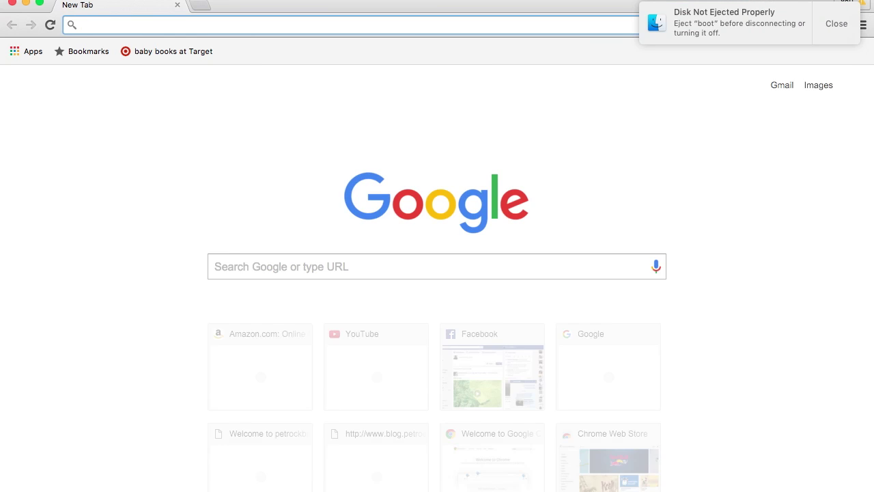
text(rasp)
key(Down)
key(Down)
key(Down)
key(Down)
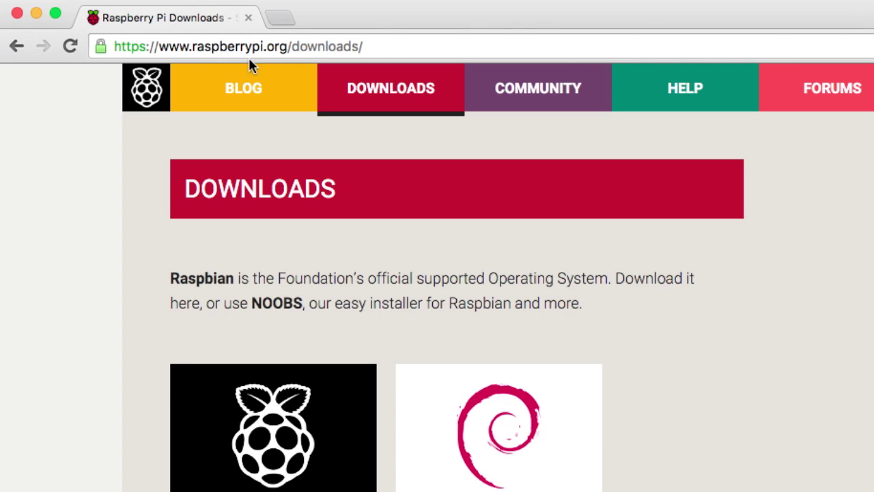
Search Google for "raspberry pi os" in a new tab, look through the results and close that tab.
click(280, 18)
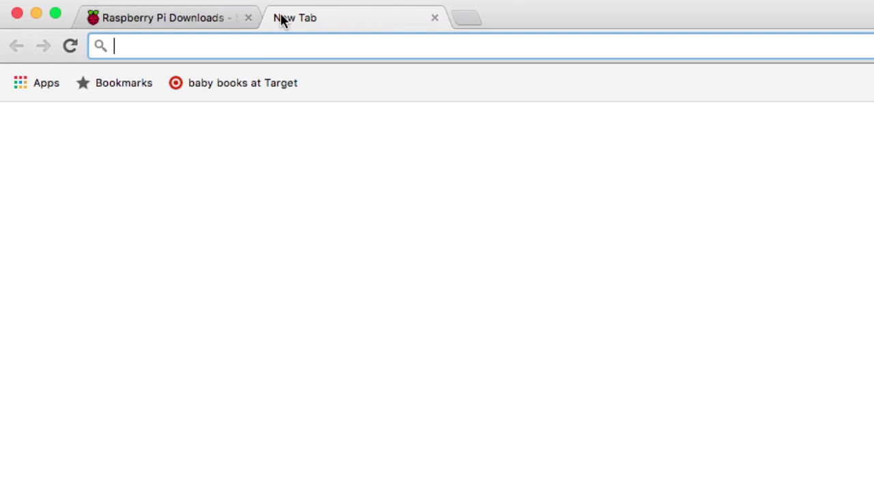
text(raspberry pi os)
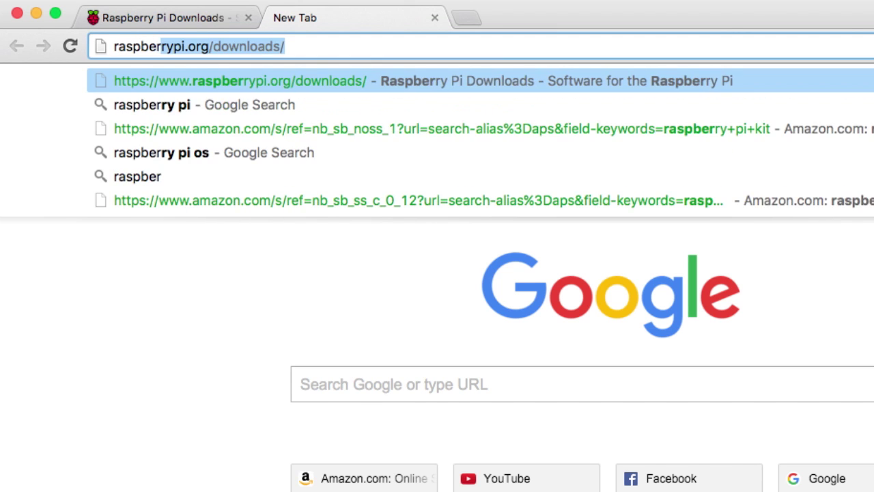
key(Return)
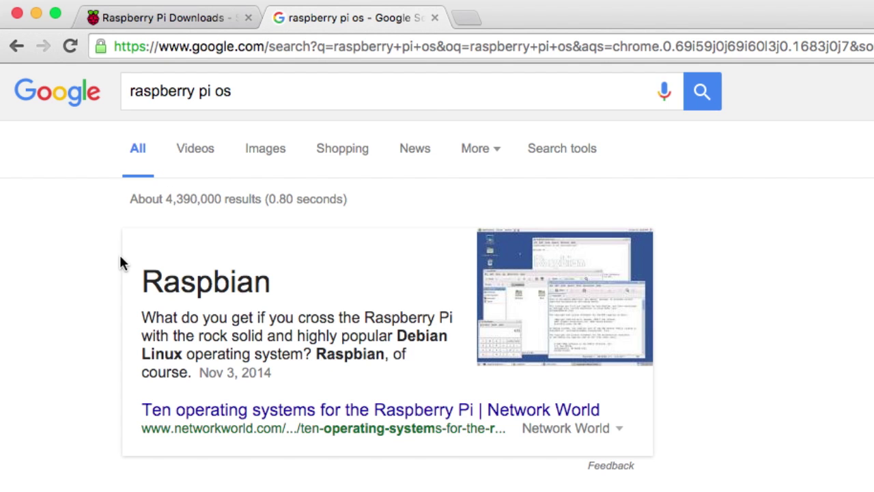
scroll(119, 253, down, 3)
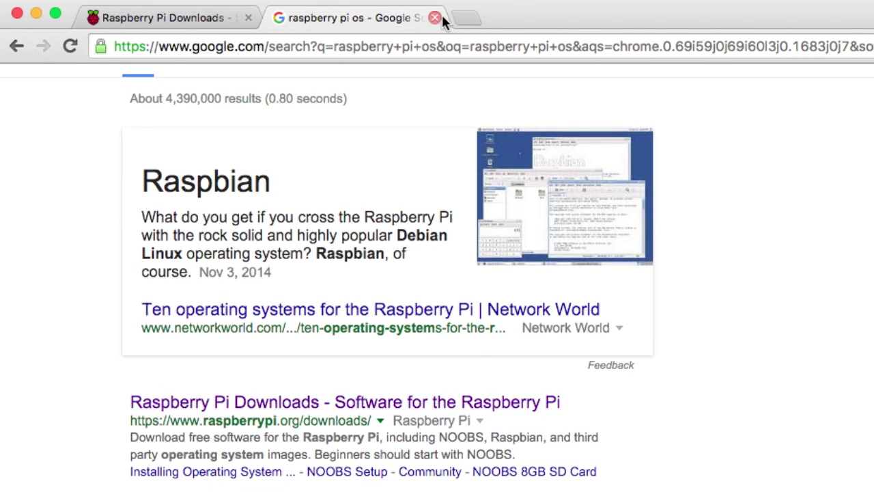
click(435, 18)
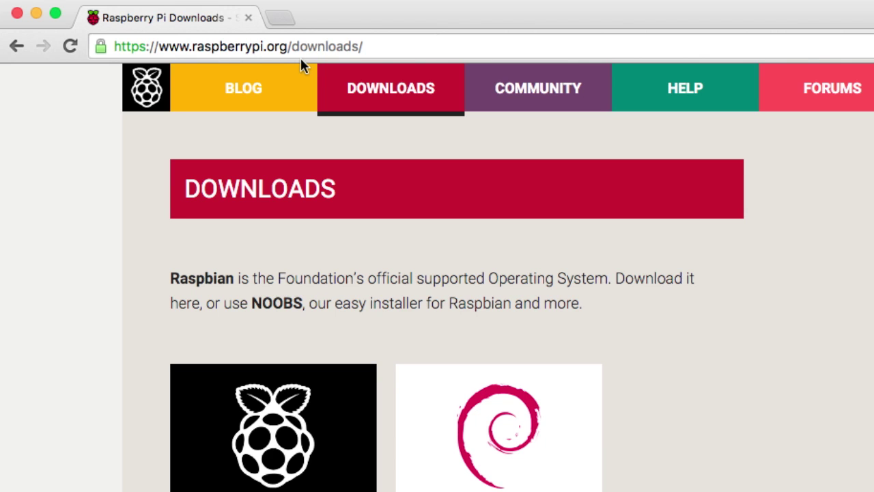
Open the Raspbian page from the downloads and locate the torrent download for Raspbian Jessie.
scroll(308, 102, down, 3)
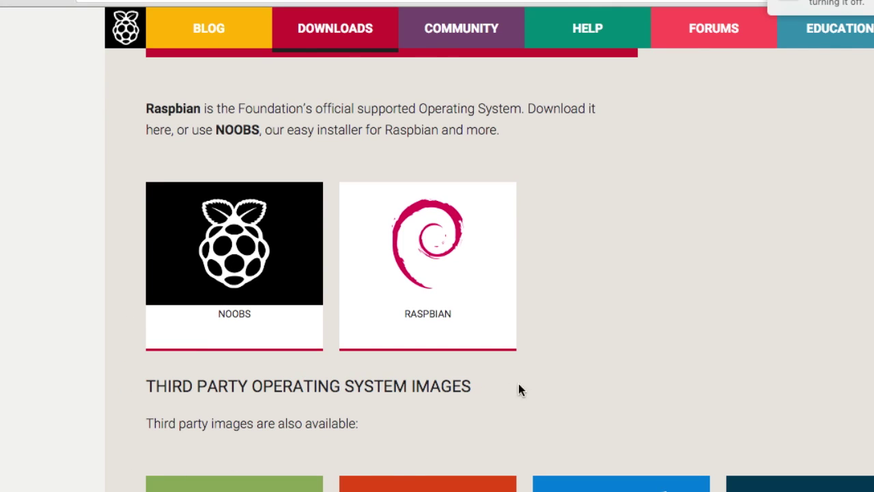
mouse_move(487, 278)
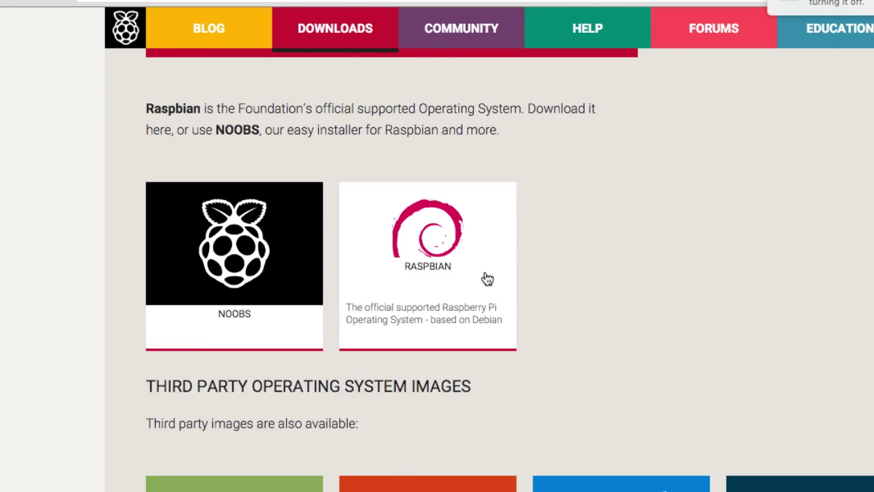
click(487, 278)
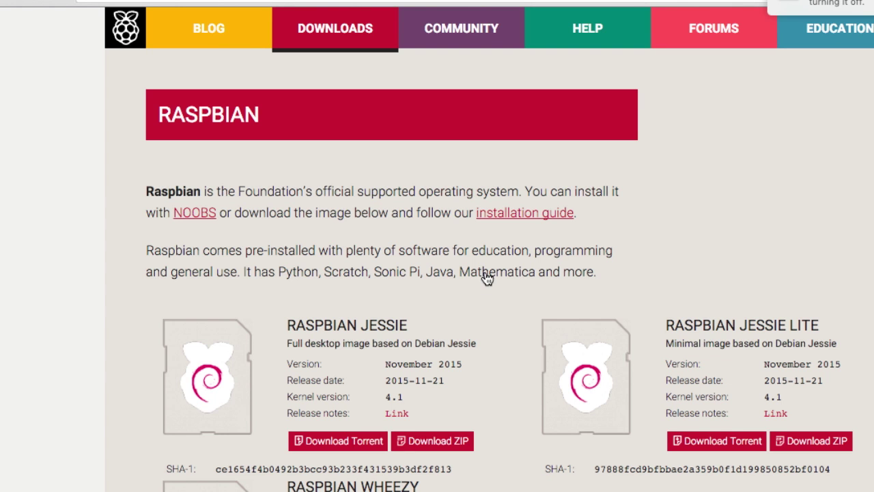
scroll(421, 249, down, 2)
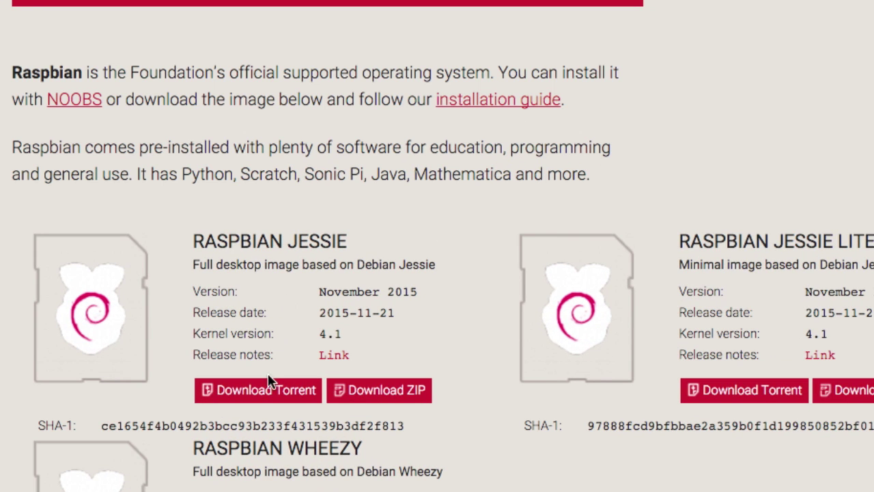
click(268, 387)
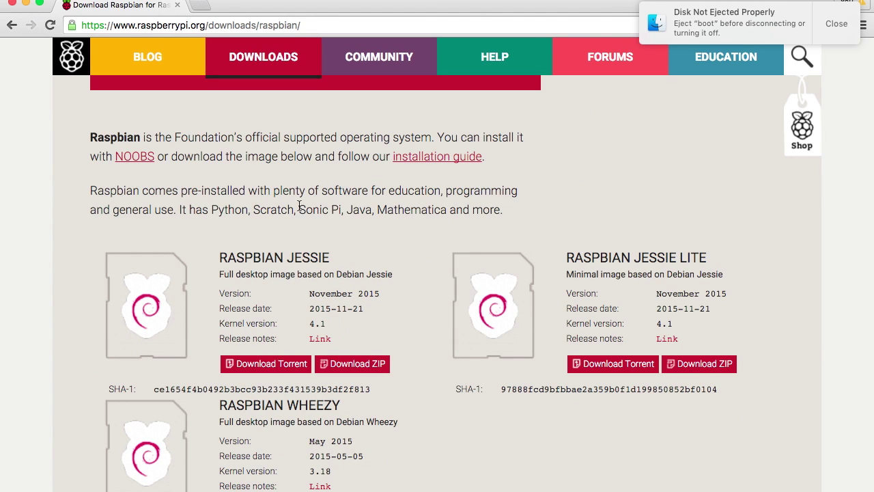
Minimize the browser, open the kaijunk folder from the desktop and move its window aside.
click(829, 27)
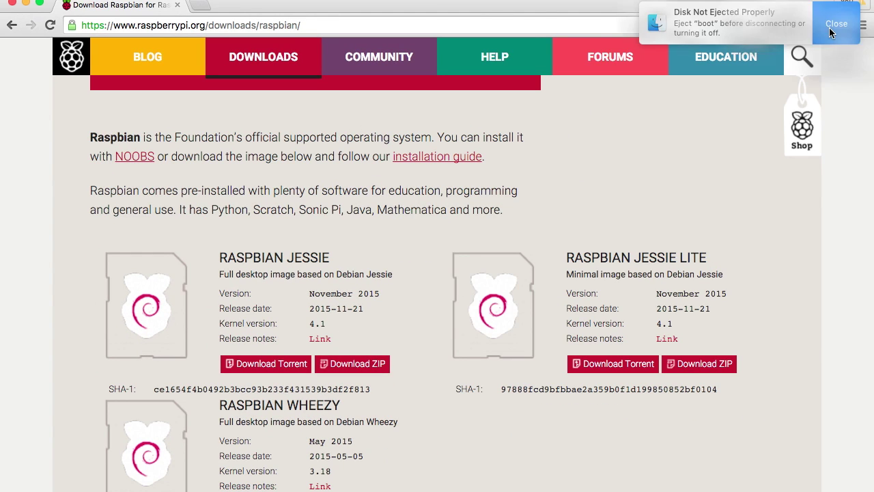
click(26, 4)
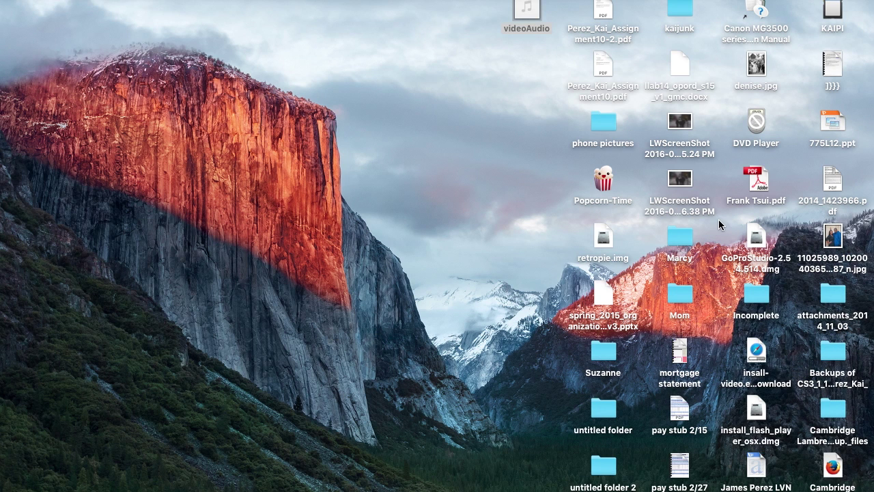
double_click(678, 20)
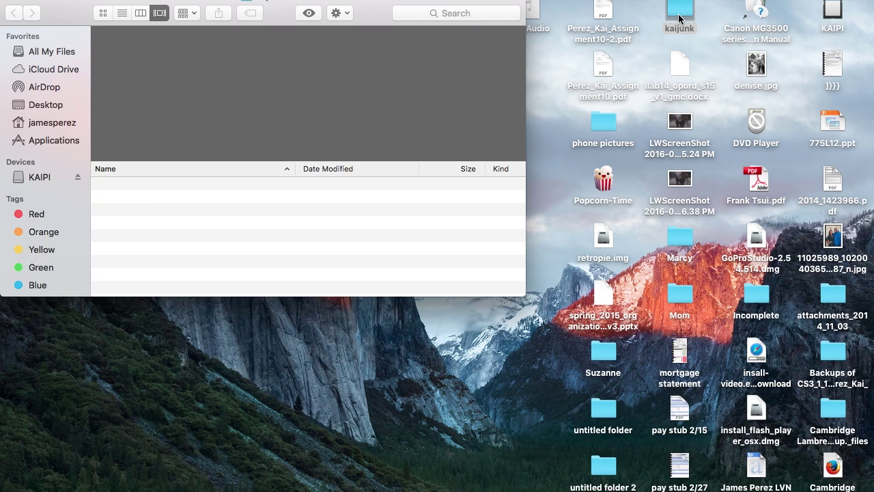
drag(379, 2, 720, 2)
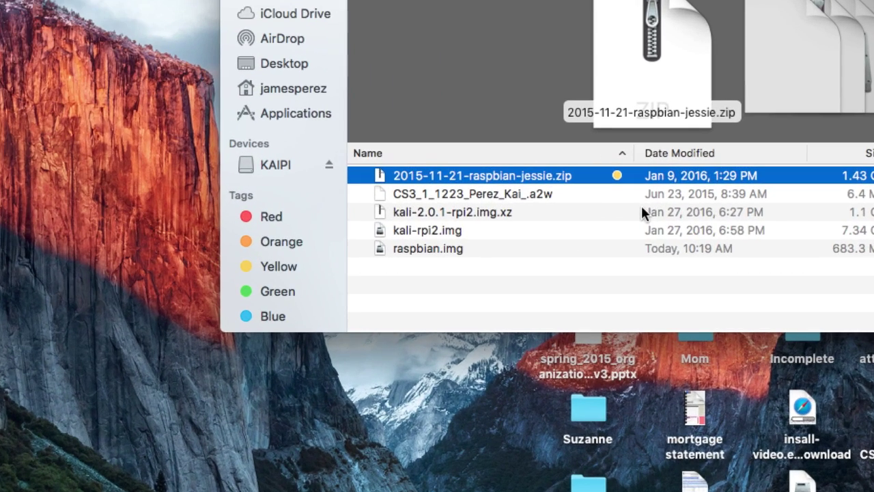
Move raspbian.img to the Trash and select 2015-11-21-raspbian-jessie.zip in the kaijunk folder.
click(580, 247)
key(super+BackSpace)
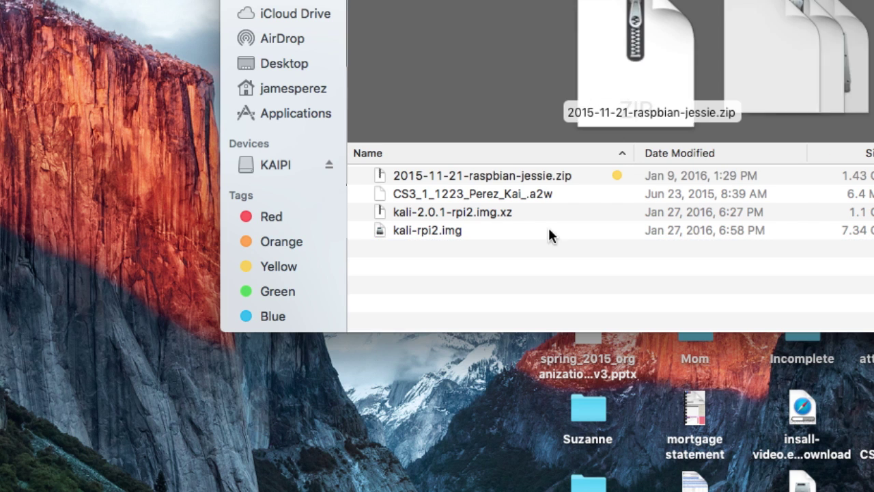
click(465, 172)
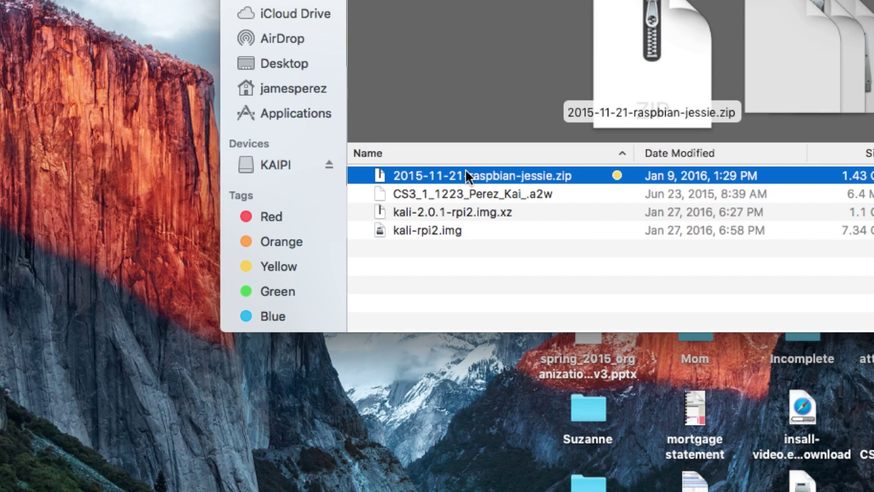
key(Return)
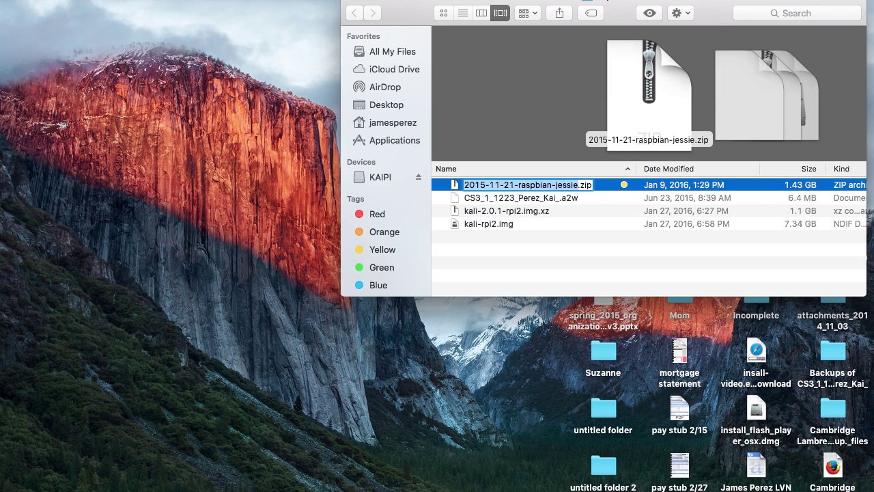
drag(433, 2, 450, 1)
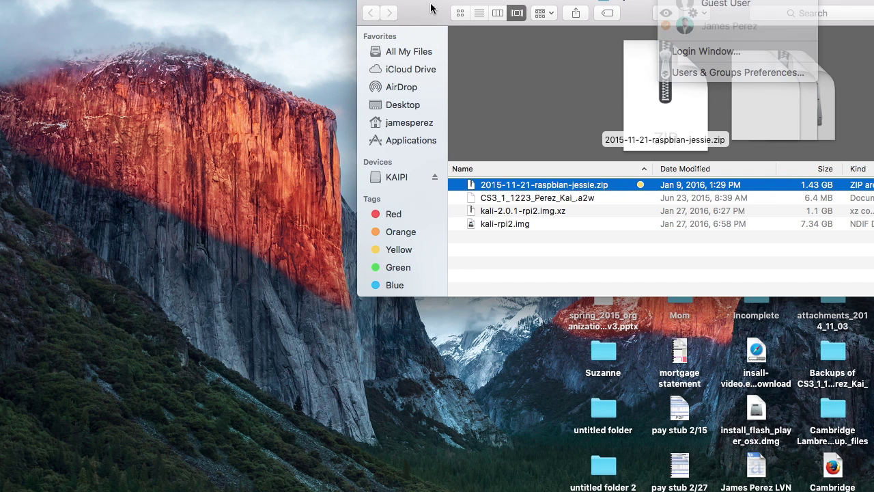
Launch Terminal and position its window beside the kaijunk folder window.
key(super+space)
text(terminal)
key(Return)
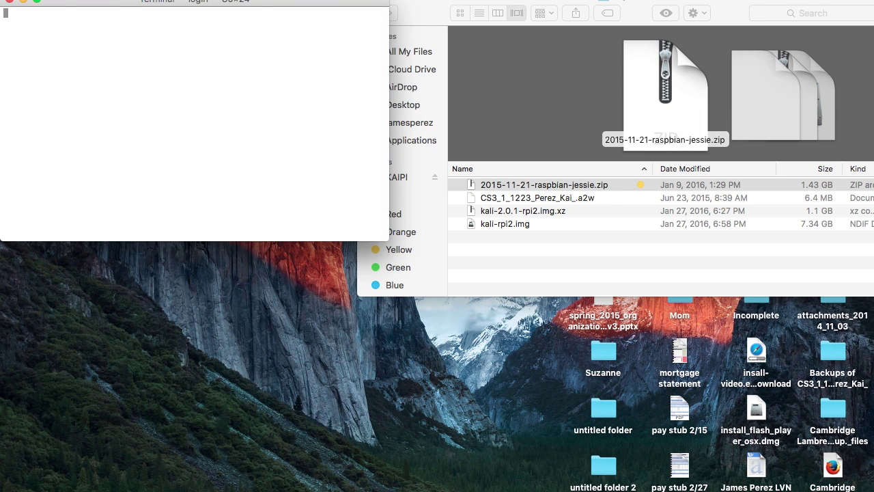
drag(179, 3, 179, 0)
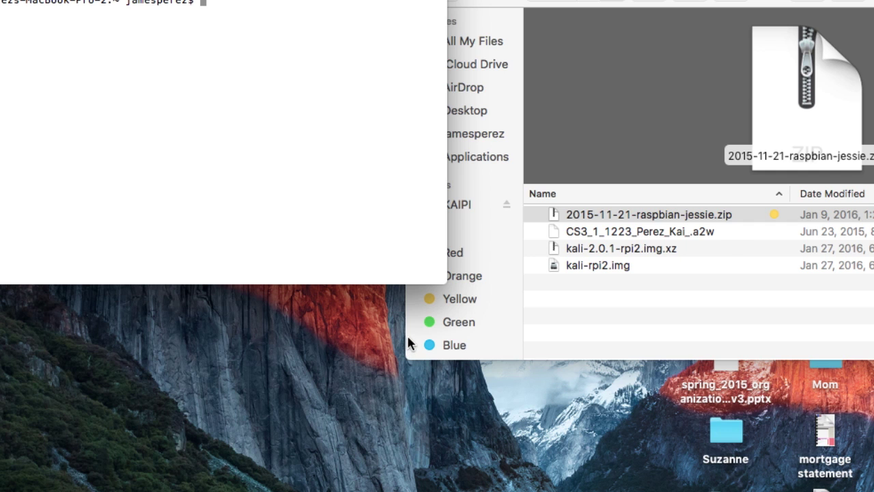
Adjust the width of the kaijunk folder window and reposition it beside the Terminal window.
drag(407, 334, 299, 207)
click(301, 204)
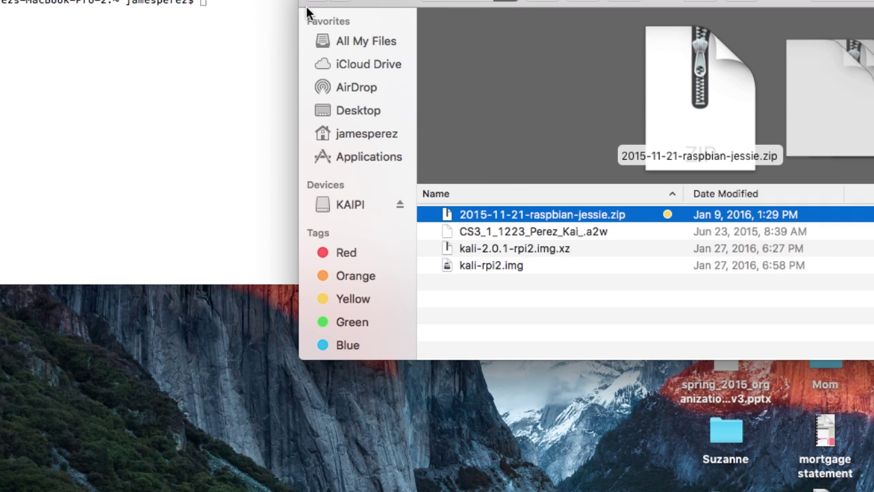
drag(301, 11, 430, 14)
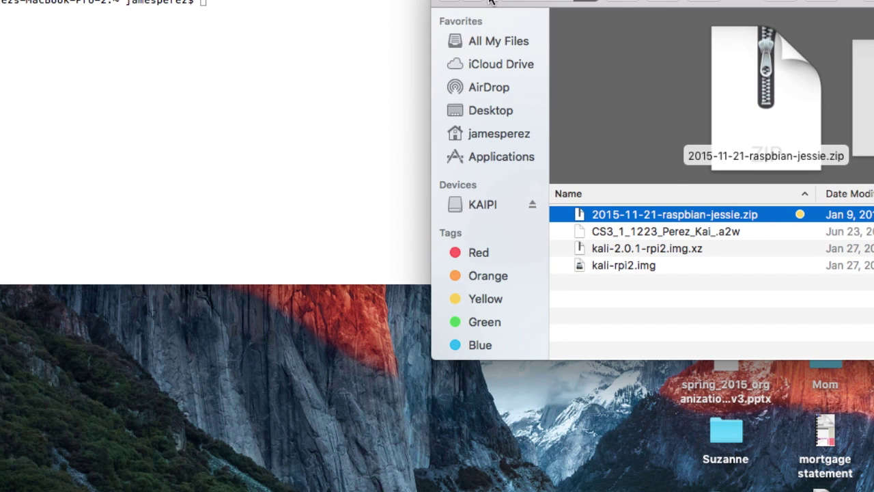
drag(490, 2, 470, 2)
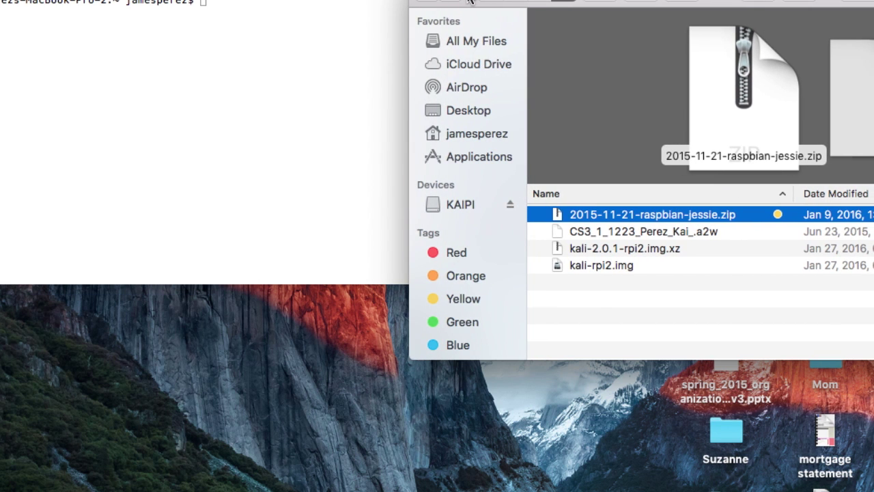
In Terminal, print the working directory, change to Desktop/kaijunk and list the folder's contents.
click(290, 157)
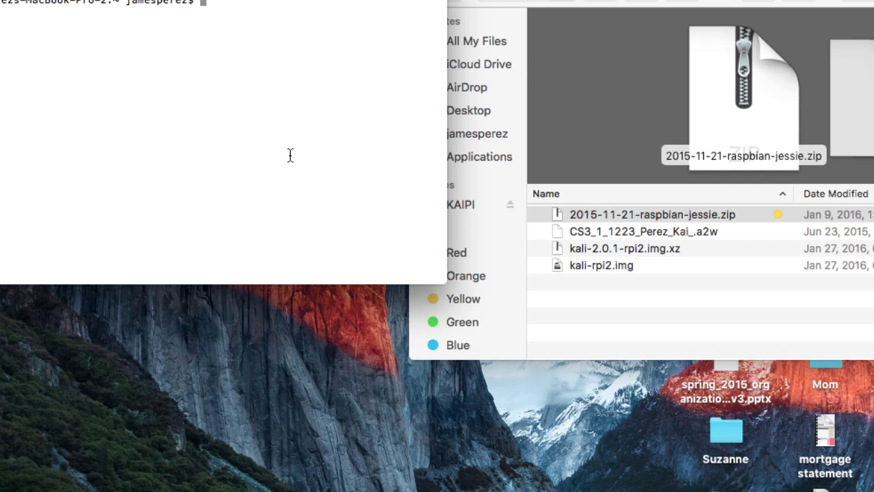
text(pwd)
key(Return)
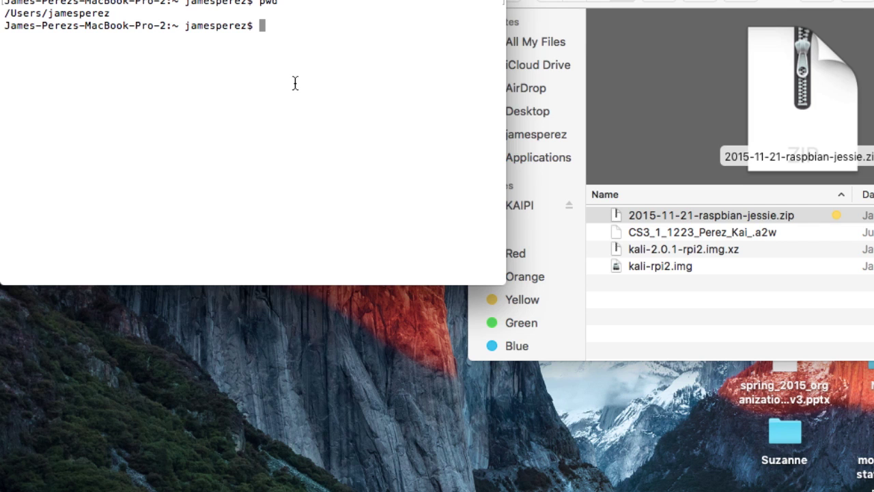
text(cd Desktop/)
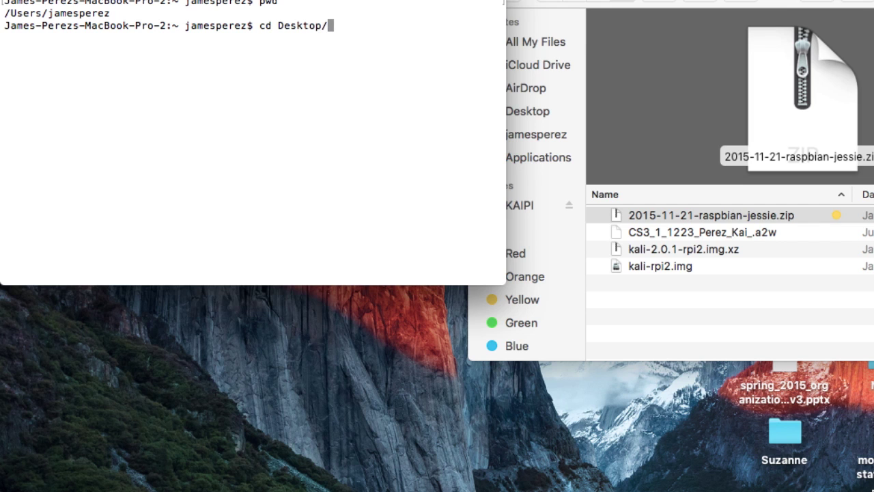
text(kaijunk)
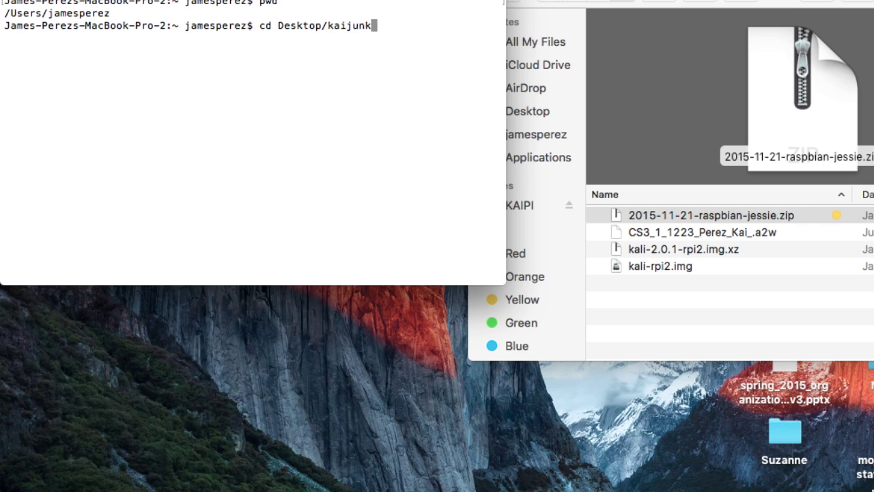
key(Return)
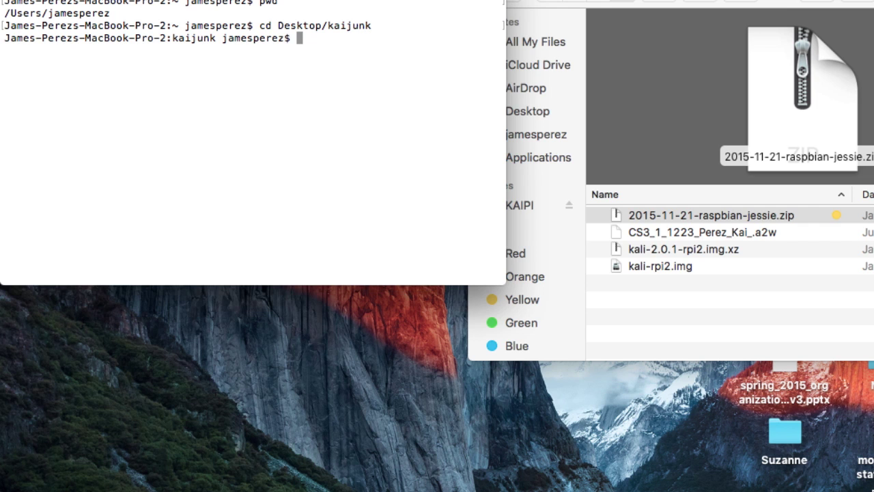
text(ls)
key(Return)
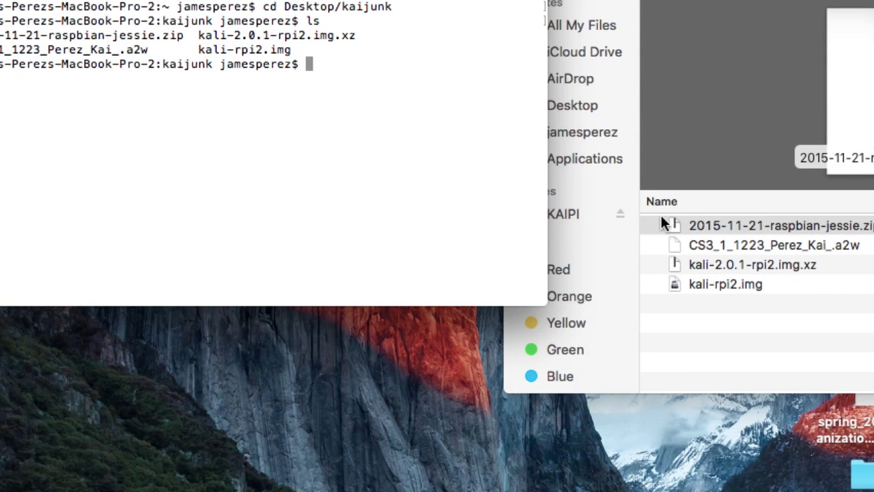
Extract 2015-11-21-raspbian-jessie.zip in the kaijunk folder with the unzip command.
text(unzip)
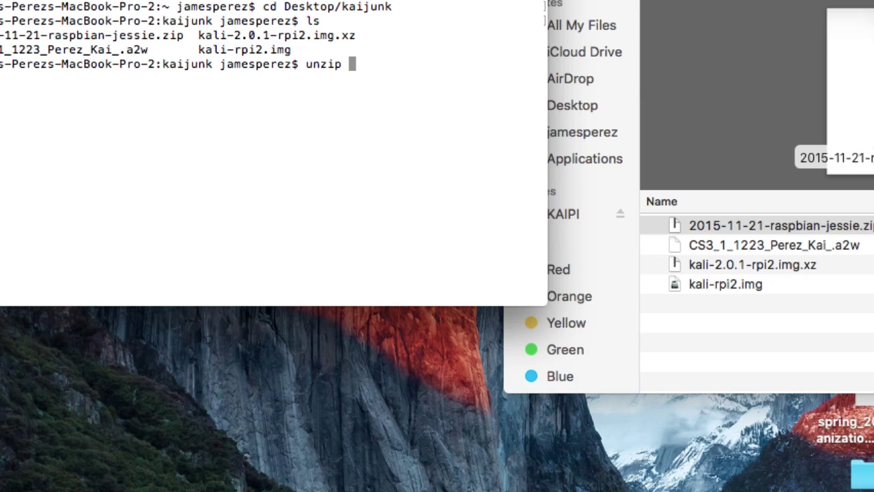
text( 20)
key(Tab)
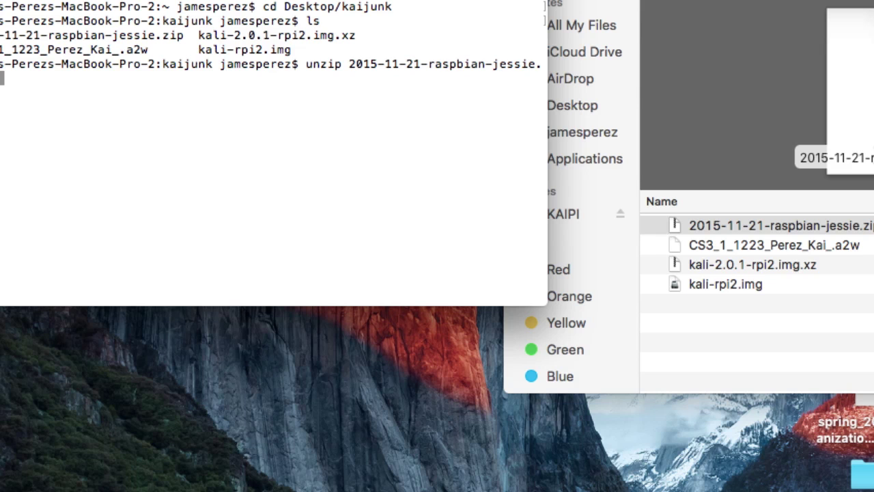
text(zip)
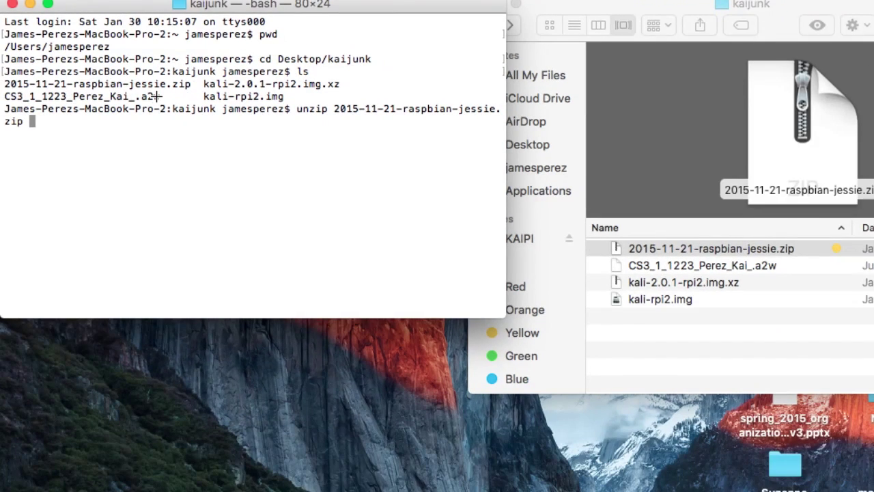
key(Return)
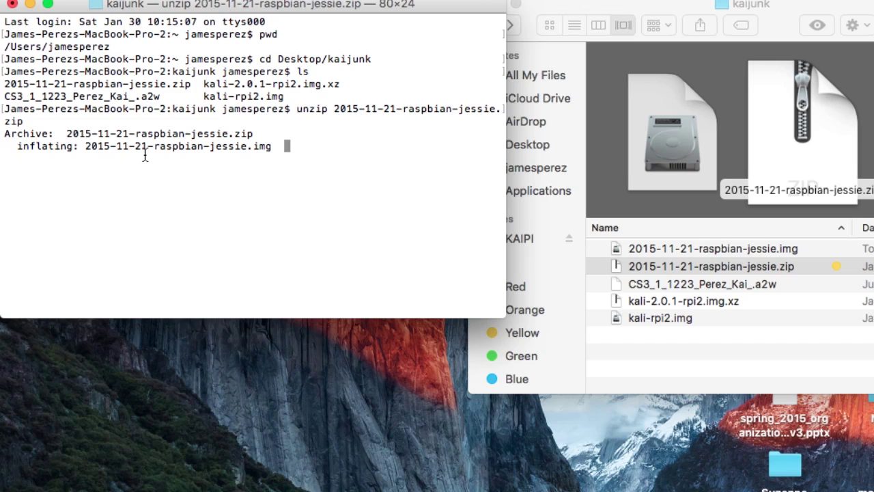
text(dasdf)
key(BackSpace)
key(BackSpace)
key(BackSpace)
key(BackSpace)
key(BackSpace)
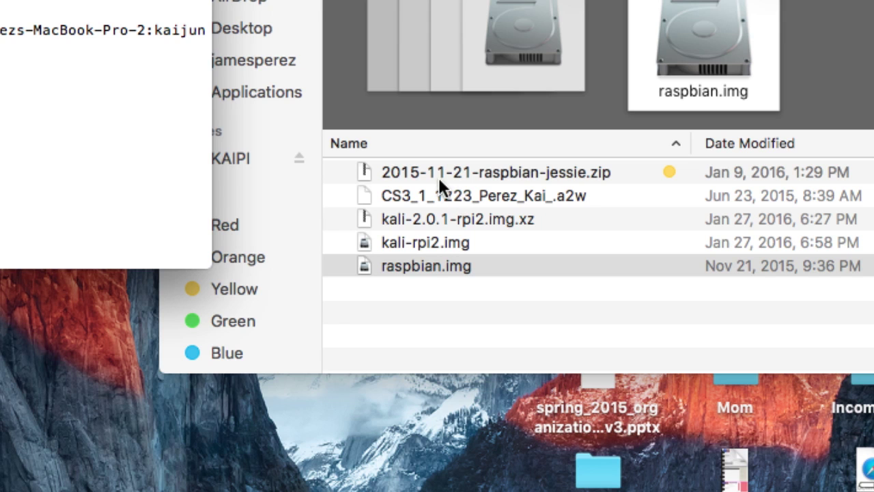
Select 2015-11-21-raspbian-jessie.zip in the kaijunk folder and move the folder window clear of the Terminal window.
key(super+Tab)
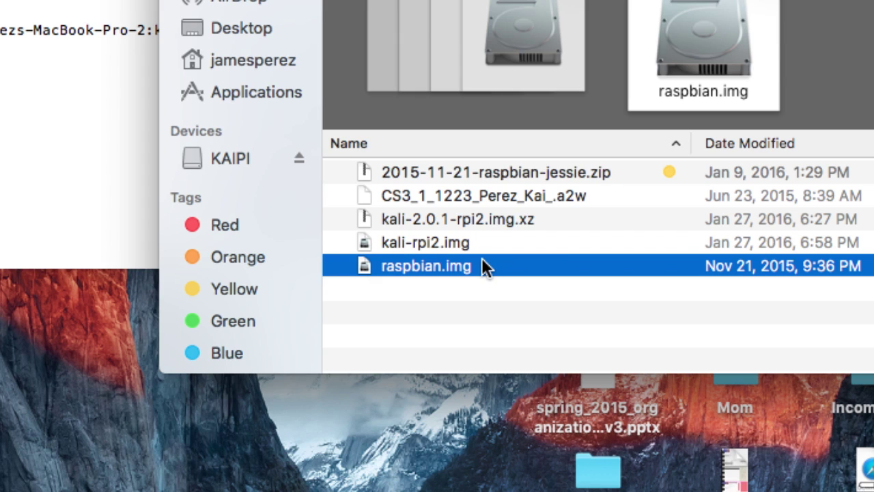
click(420, 263)
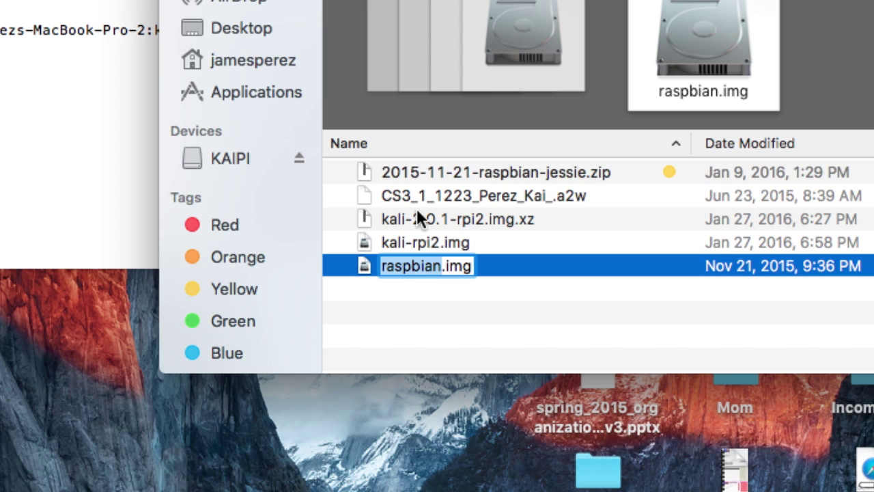
click(406, 170)
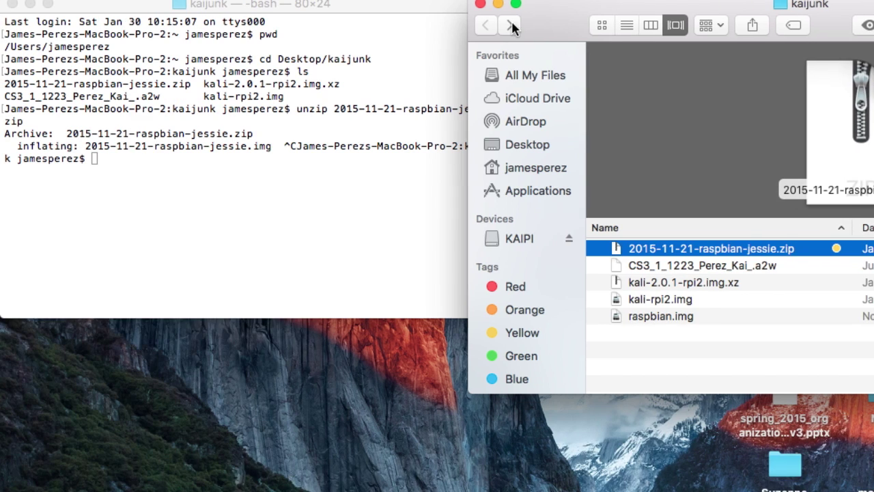
drag(552, 23, 595, 7)
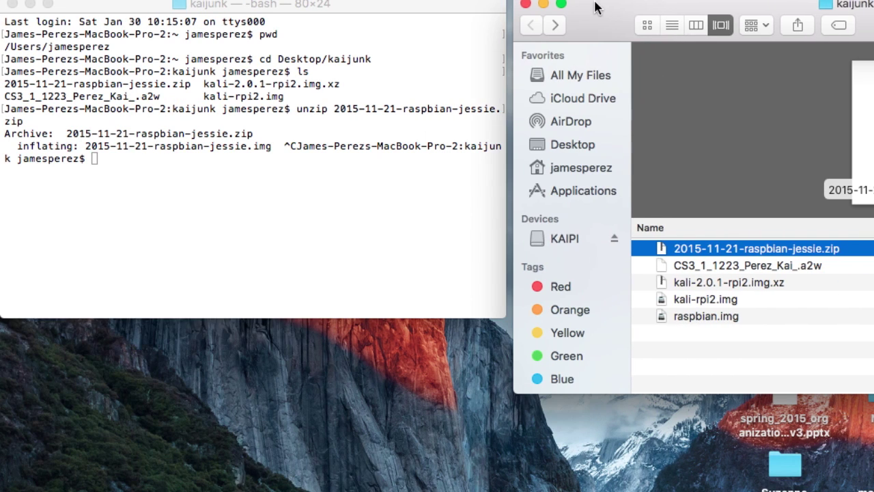
Clear the Terminal screen and run diskutil list to examine the attached disks and their identifiers.
click(208, 193)
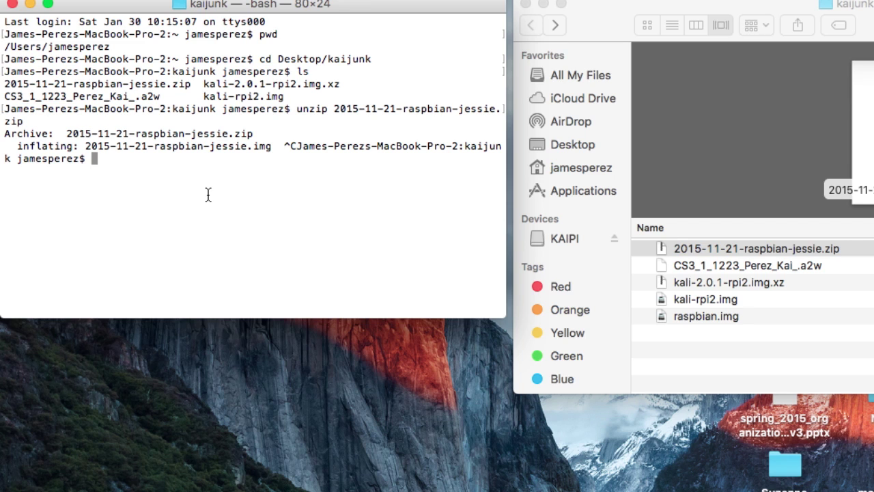
key(super+k)
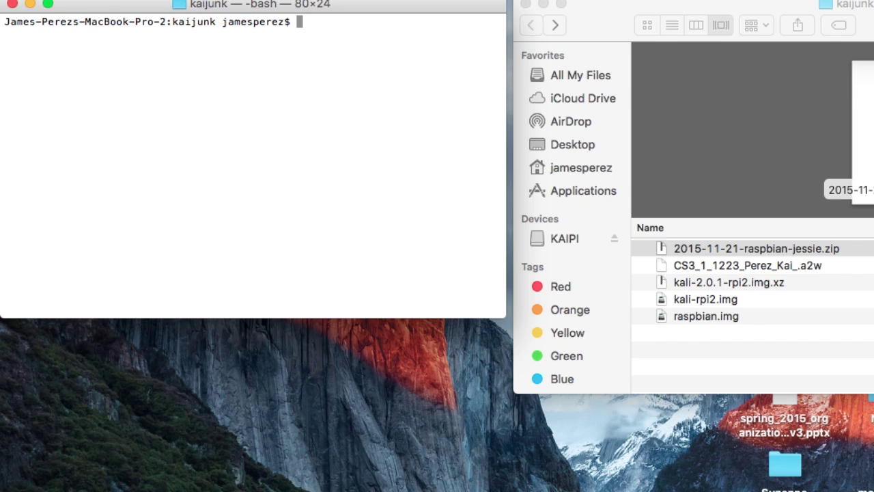
text(diskutil list)
key(Return)
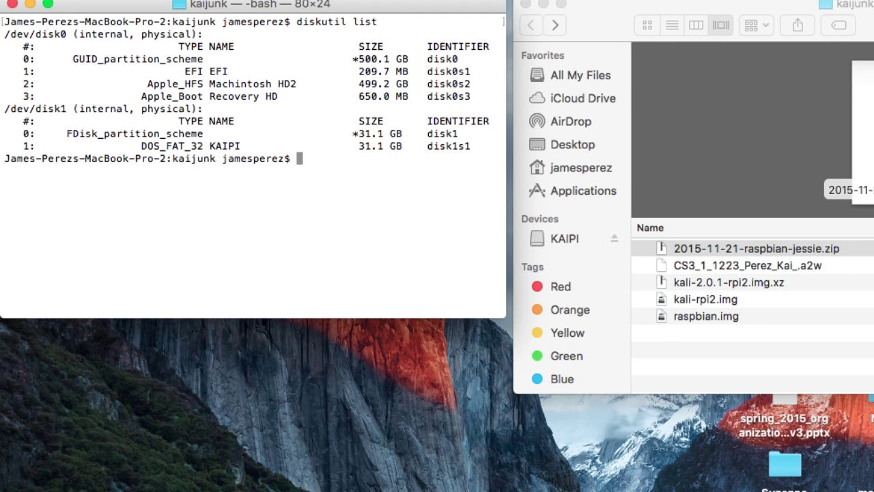
scroll(130, 171, up, 3)
Try to unmount the SD card with sudo unmount disk1, entering the account password.
text(sudo unmount )
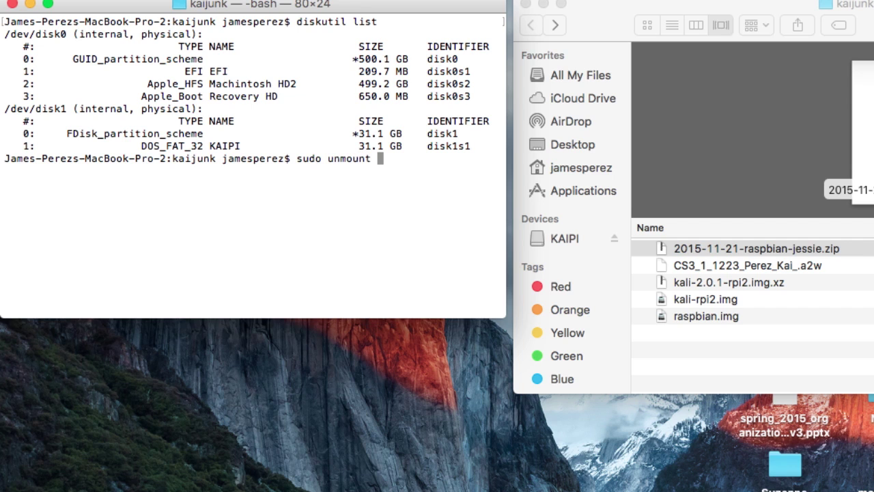
text(disk1)
key(Return)
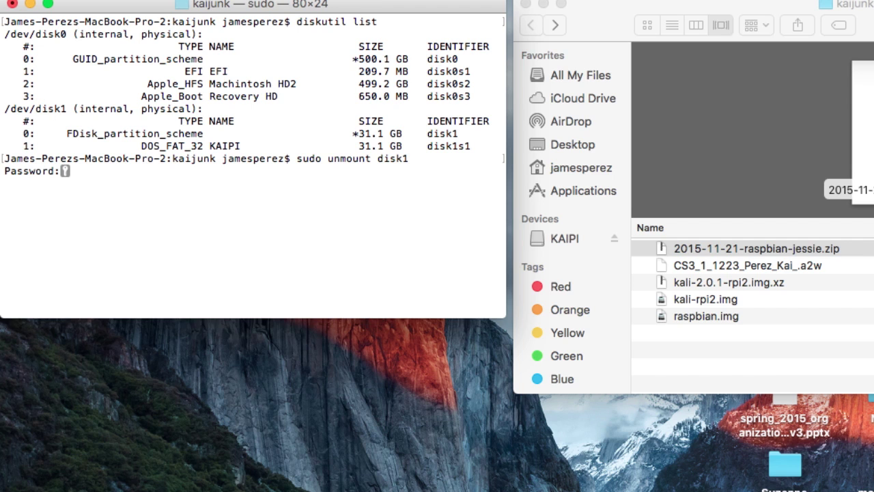
key(Return)
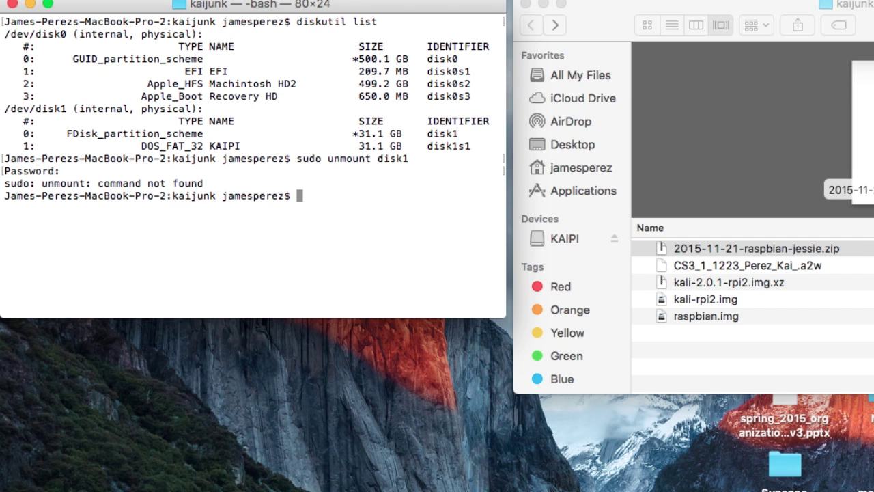
Rework the previous command to sudo diskutil unmount disk1 and run it to try unmounting the card.
key(Up)
key(Left)
key(Left)
key(Left)
key(Left)
key(Left)
key(Left)
key(Left)
key(Left)
key(Left)
key(Left)
key(Left)
key(Left)
key(Left)
key(Left)
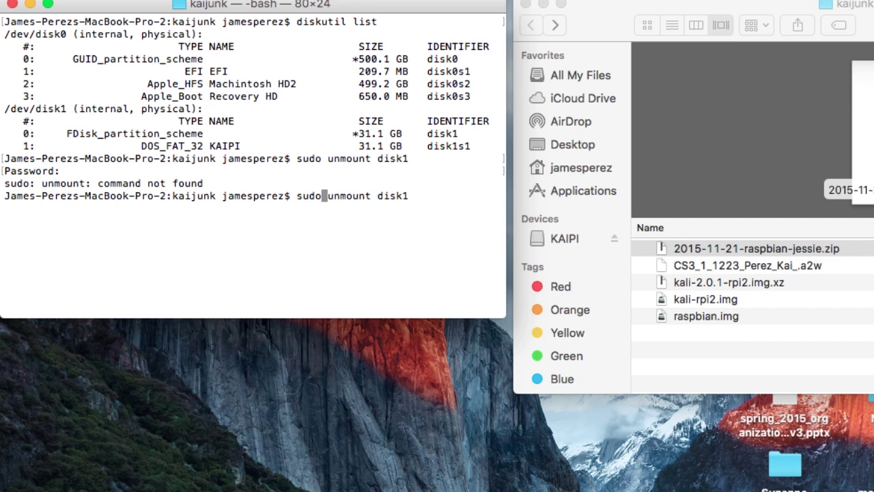
text(diskutil)
key(Return)
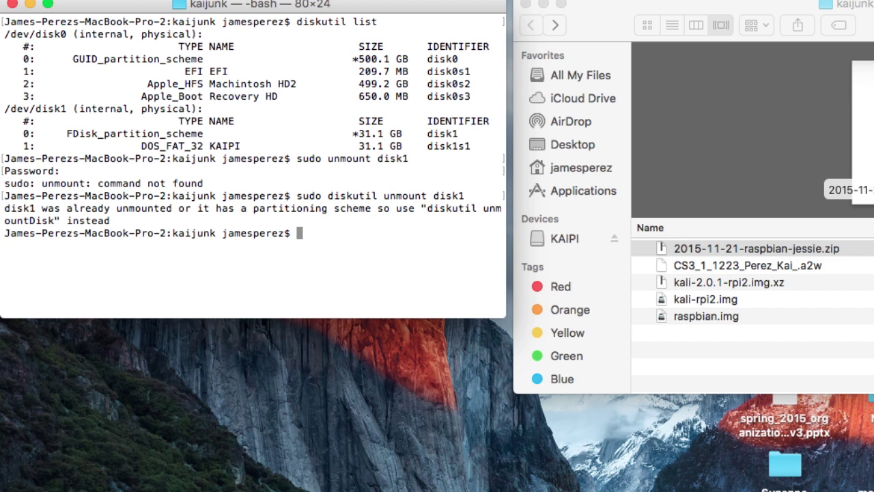
Unmount all volumes on the SD card by running sudo diskutil unmountDisk disk1.
key(Up)
key(Left)
key(Left)
key(Left)
key(Left)
key(Left)
key(Left)
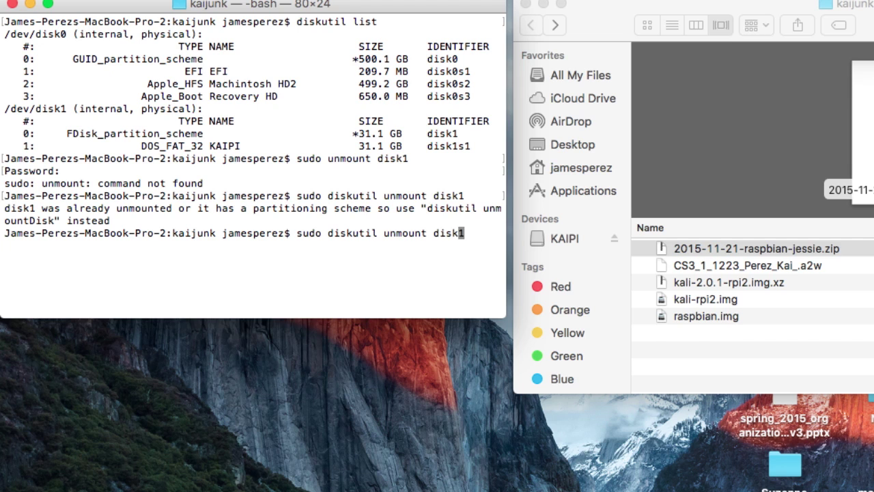
text(Disk)
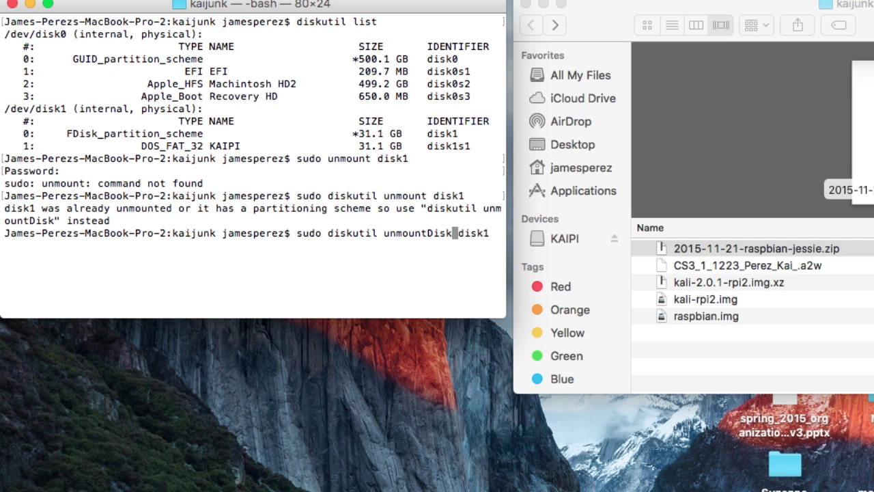
key(Return)
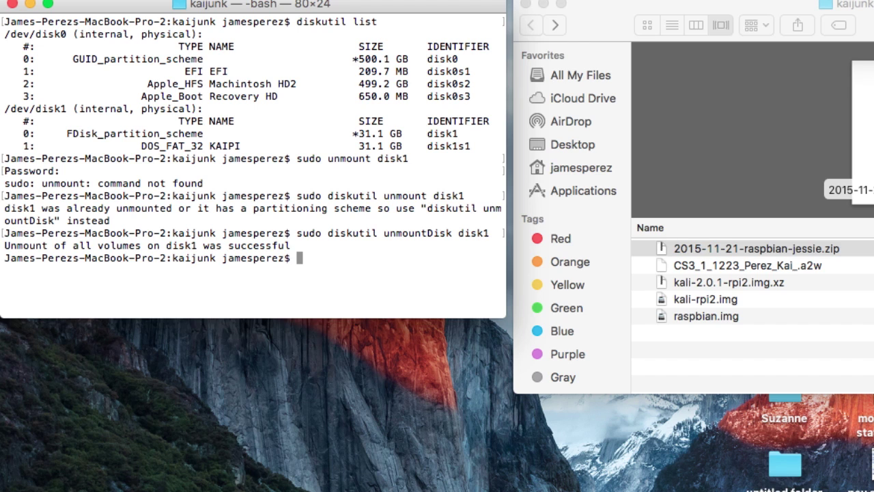
Modify the last command to sudo diskutil unmount disk1s1 and run it for the card's KAIPI partition.
key(Up)
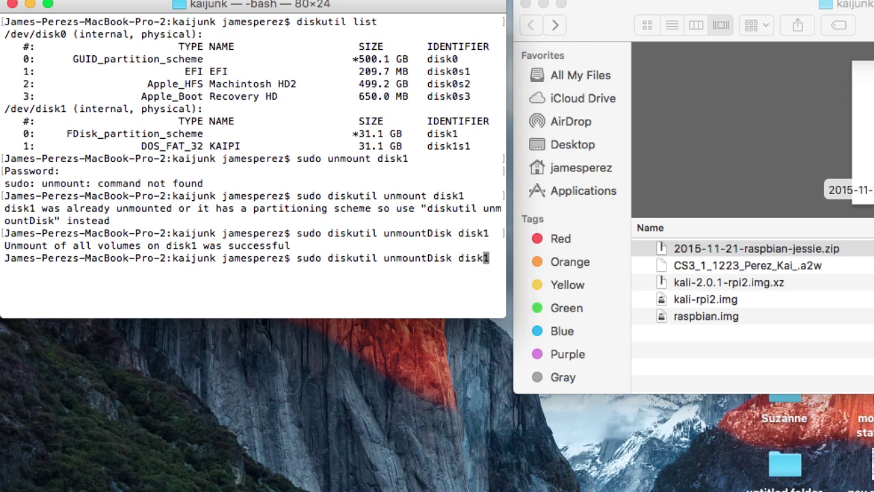
key(Left)
key(Left)
key(Left)
key(Left)
key(Left)
key(Left)
key(Left)
key(BackSpace)
key(BackSpace)
key(BackSpace)
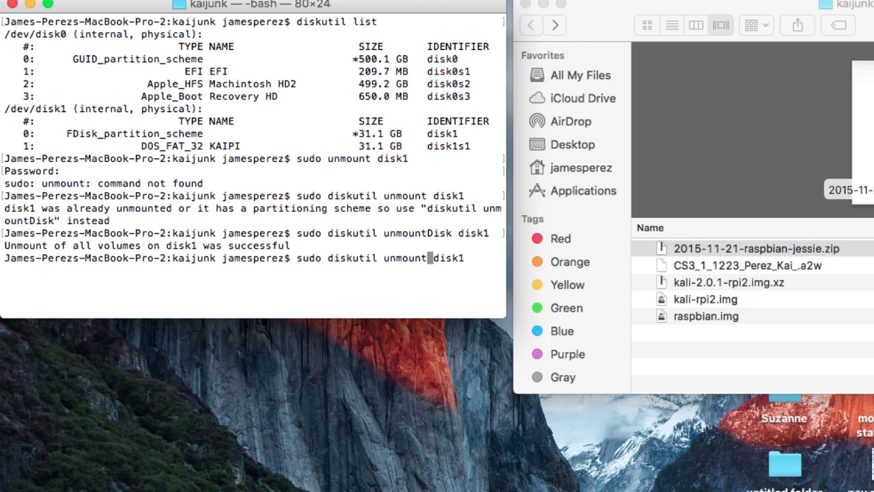
key(Right)
key(Right)
key(Right)
key(Right)
key(Right)
key(Right)
text(s1)
key(Return)
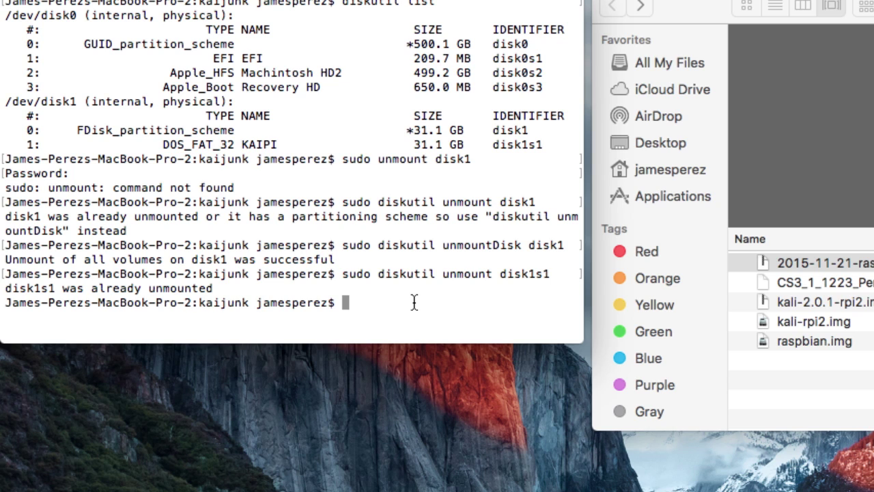
Clear the Terminal screen, then check the working directory and list the files in kaijunk.
key(super+k)
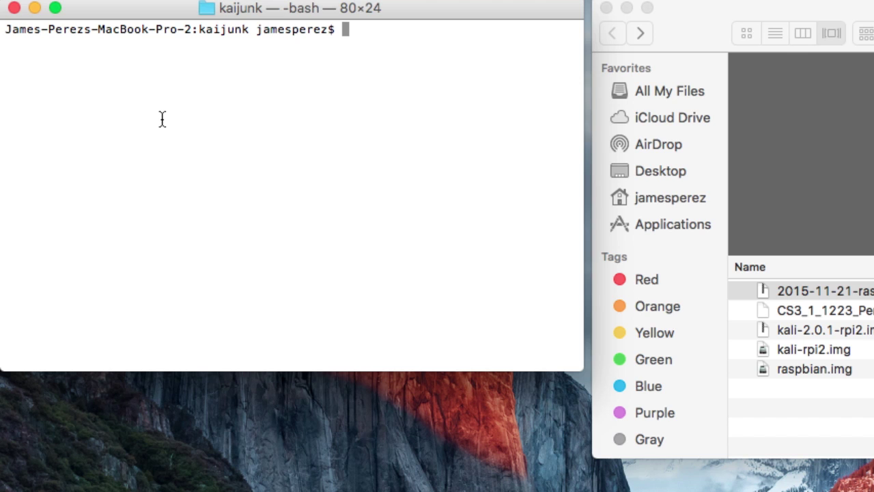
text(pwd)
key(Return)
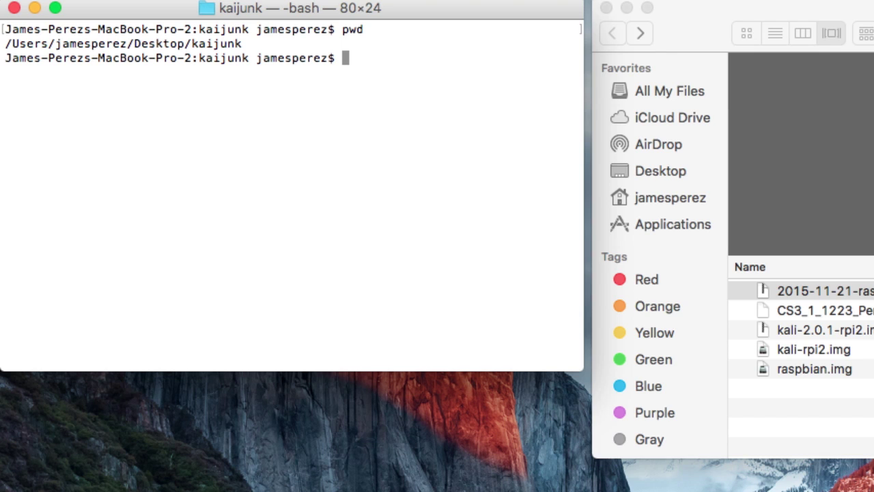
text(ls)
key(Return)
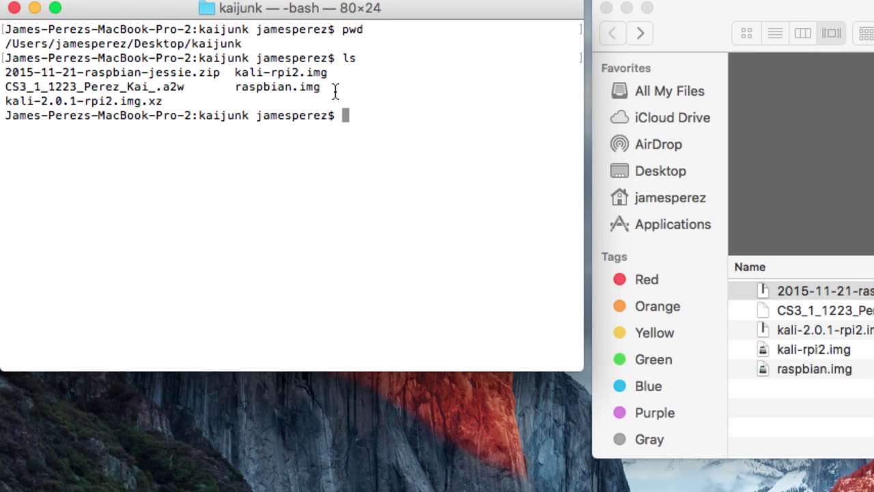
Begin a sudo dd command that uses raspbian.img as the input file, without running it.
text(sudo)
text(dd if=)
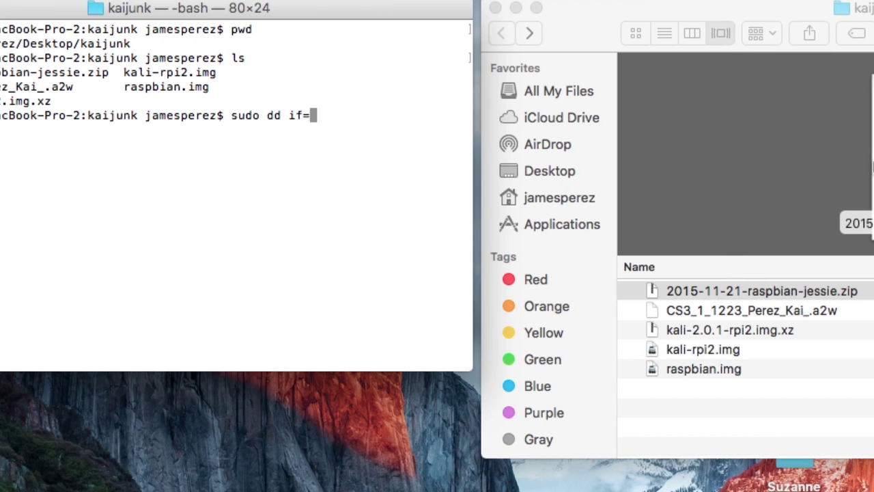
text(raspba)
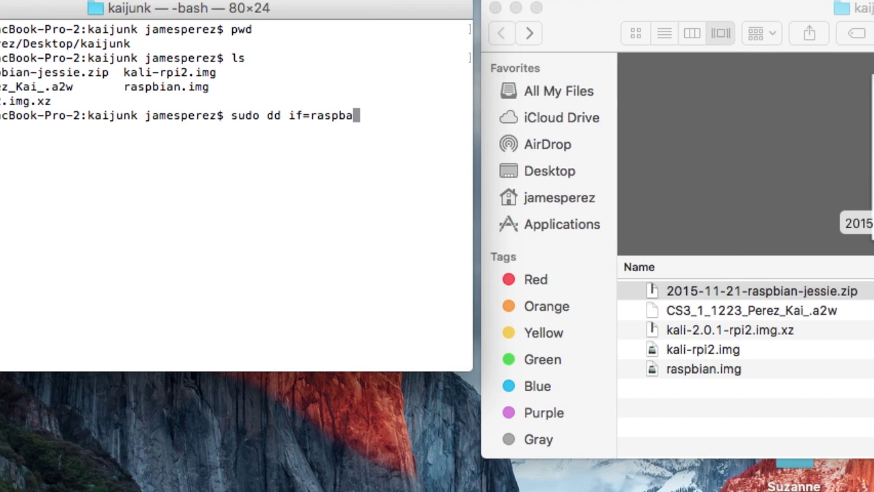
key(BackSpace)
text(iab)
key(BackSpace)
text(n.img )
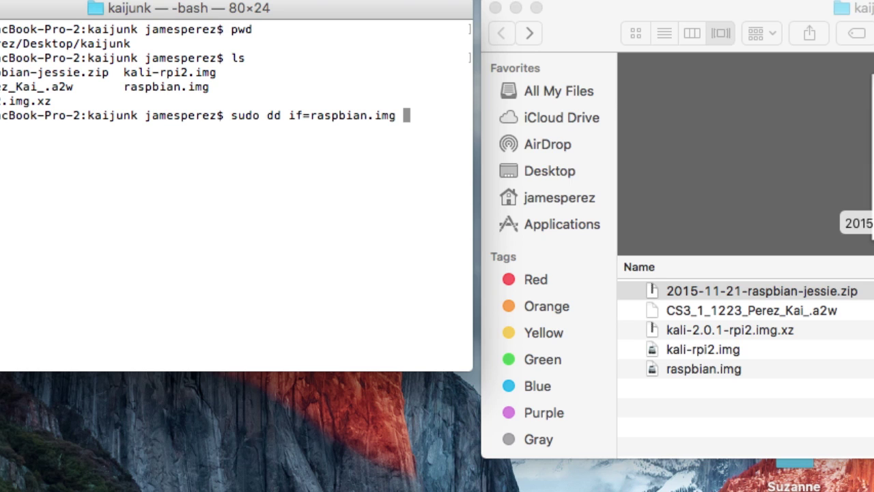
Look up the SD card's device path in the earlier diskutil list and add of=/dev/disk1 to the dd command.
text(of=)
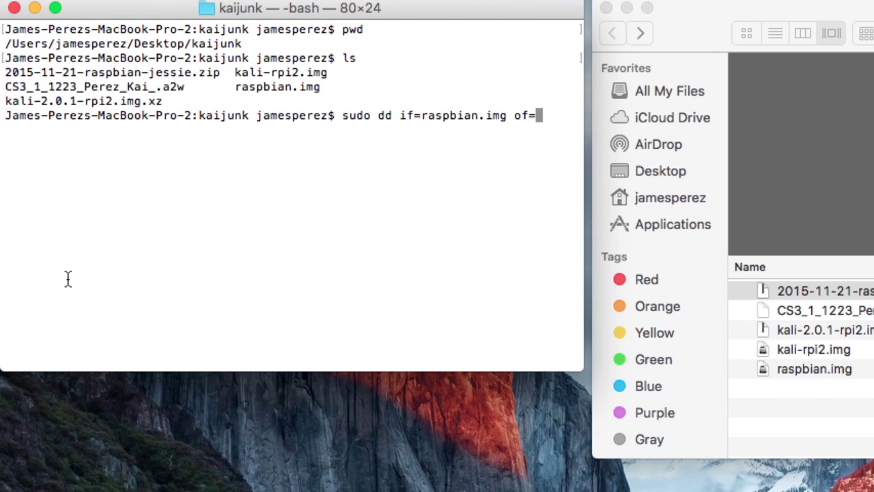
scroll(35, 280, up, 5)
scroll(68, 280, down, 4)
scroll(68, 280, up, 6)
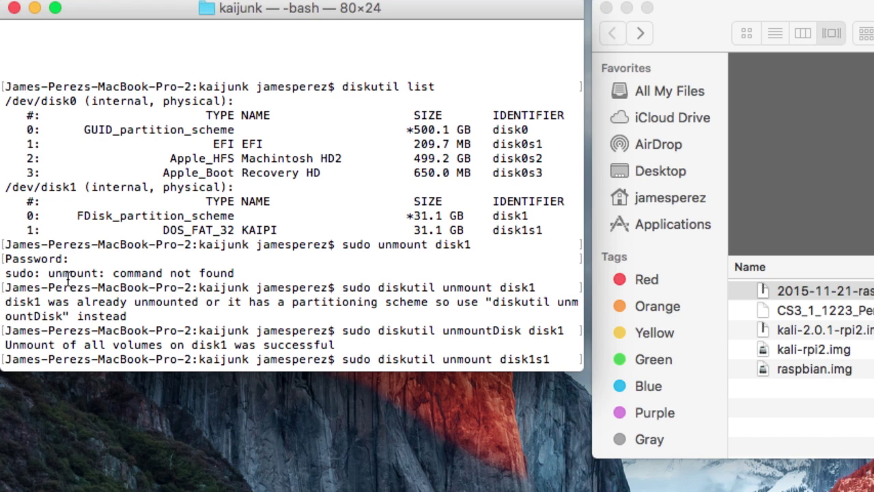
double_click(26, 192)
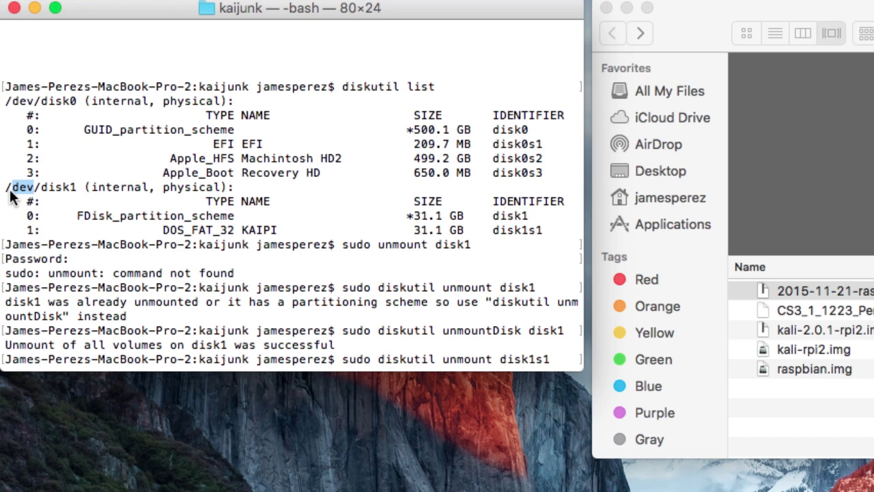
click(10, 196)
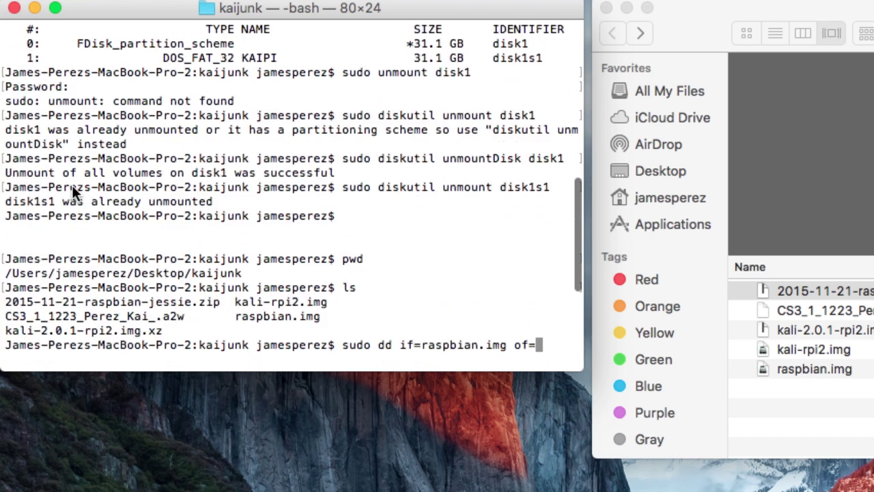
scroll(71, 185, down, 5)
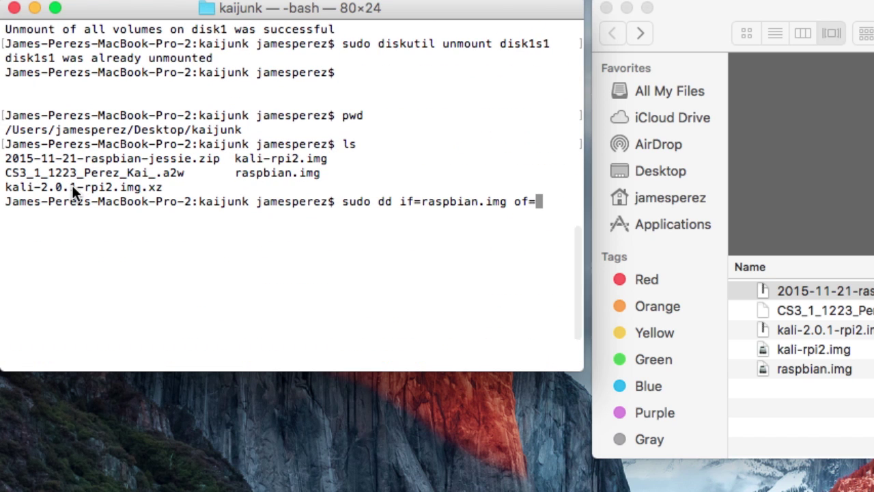
scroll(72, 185, down, 3)
text(/dev)
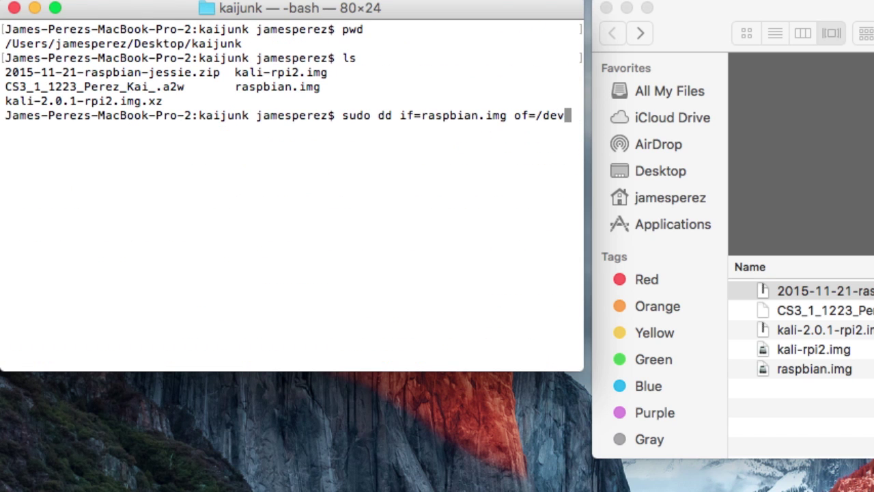
text(/disk1)
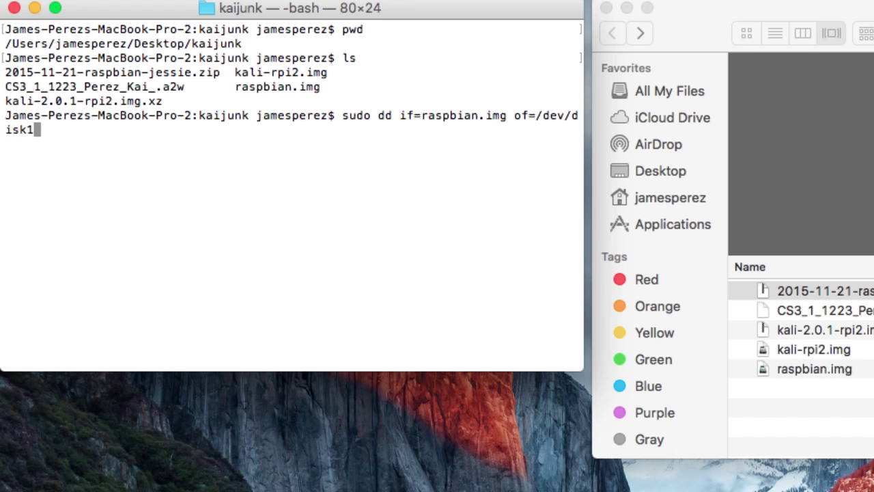
Change the dd command's output device to the raw disk path /dev/rdisk1.
key(Left)
key(Left)
key(Left)
key(Left)
key(Left)
key(Left)
key(Left)
key(Left)
key(Left)
key(Right)
key(Right)
key(Right)
key(Right)
text(r)
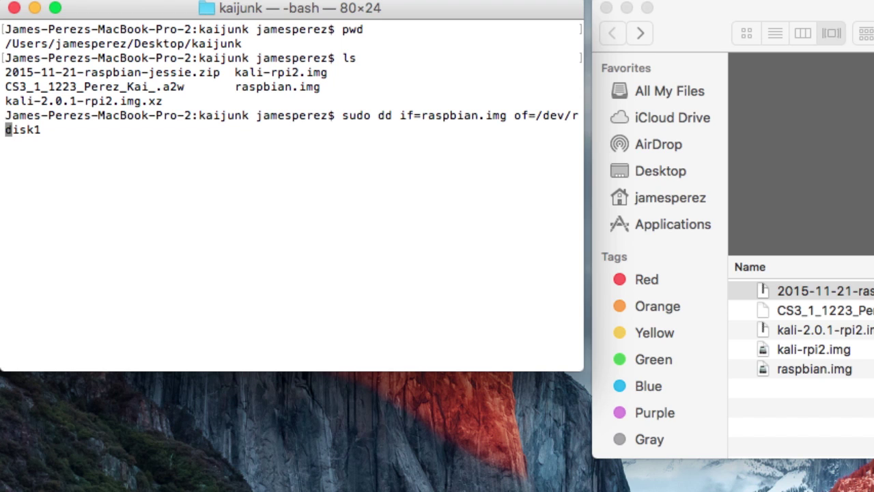
Append bs=1m to the dd command and run it, requesting a status report on the write progress.
key(Right)
key(Right)
key(Right)
key(Right)
key(Right)
text(bs=1m)
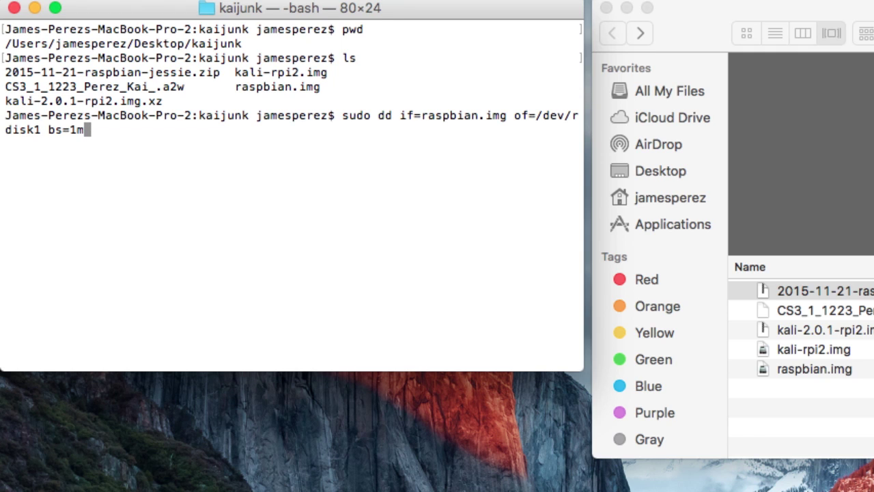
key(Return)
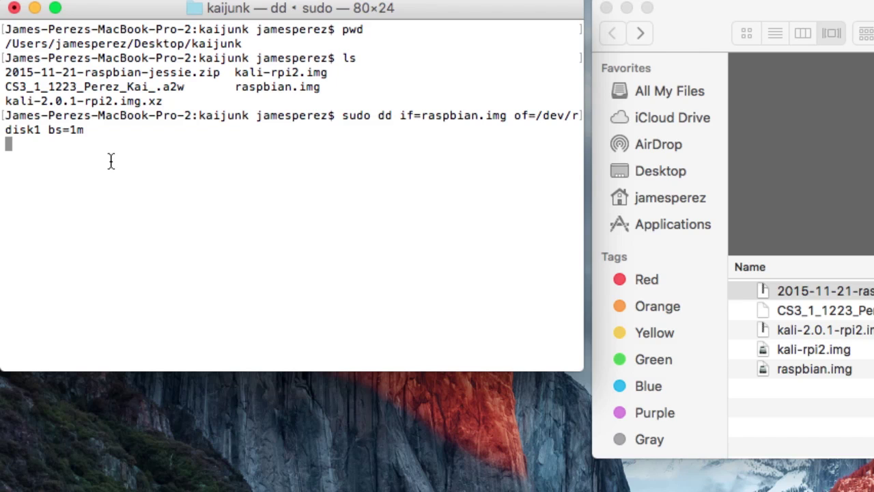
key(ctrl+t)
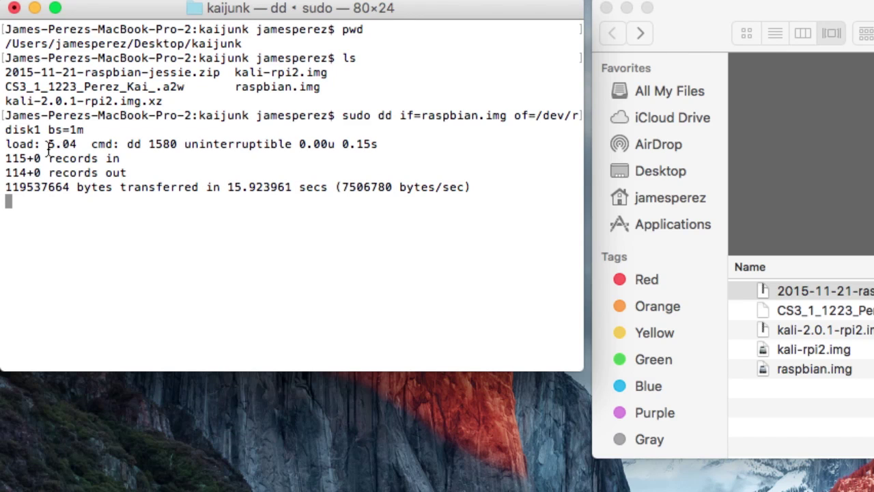